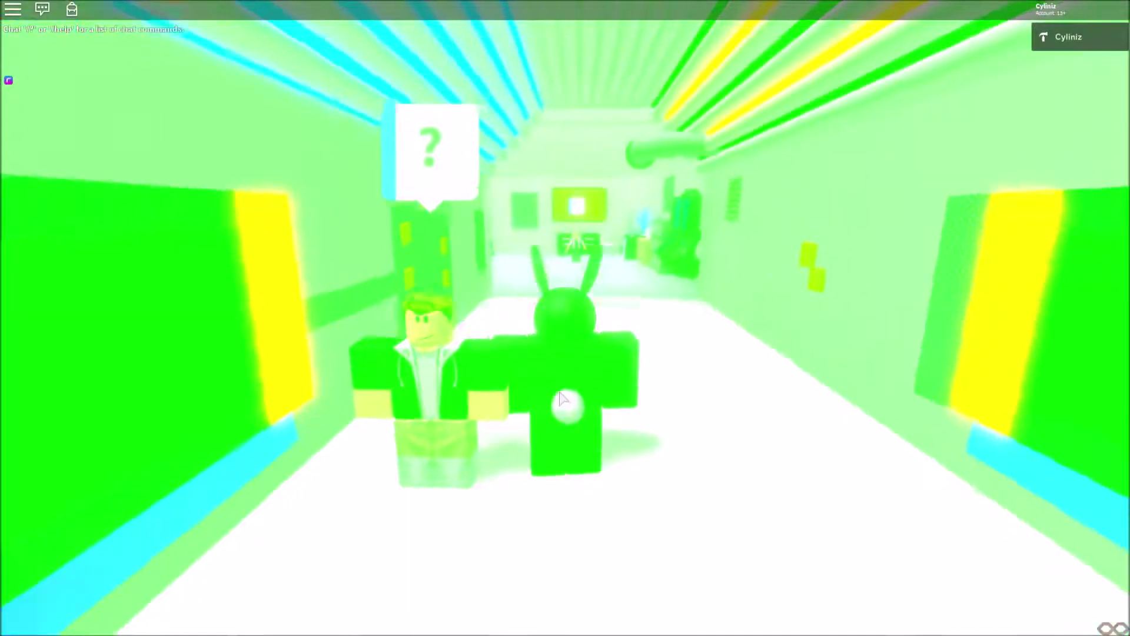
Walk the avatar along the corridor to the door at its end and examine the lighting up close in first-person view.
key("w")
right_click_drag(736, 235, 634, 234)
key("w")
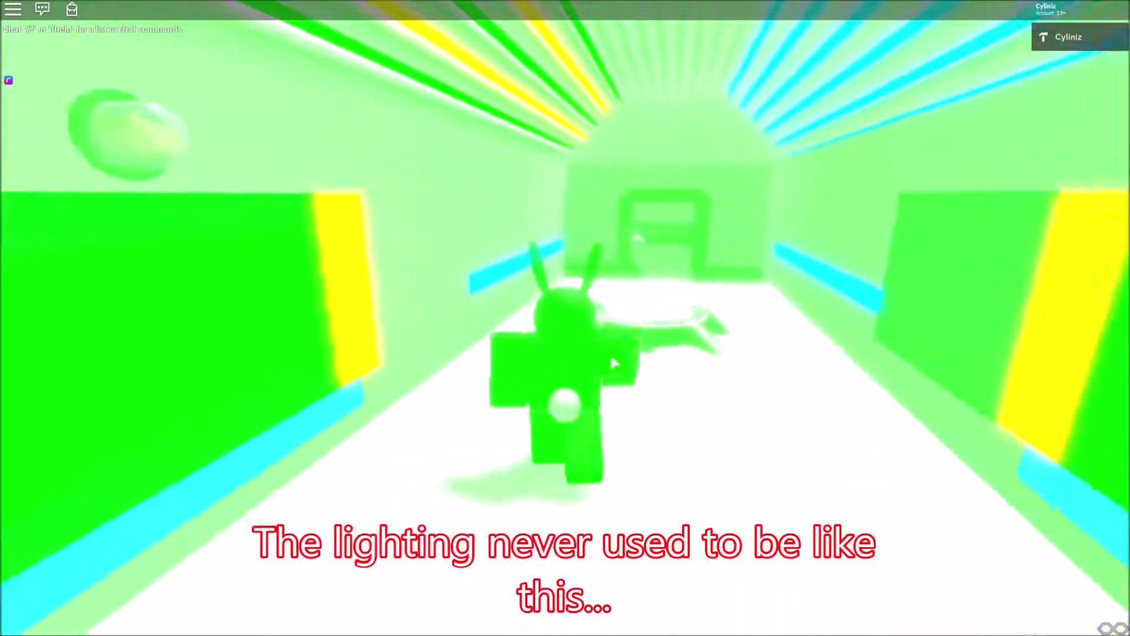
key("w")
right_click_drag(604, 377, 604, 377)
key("shift")
scroll(565, 318, "up", 3)
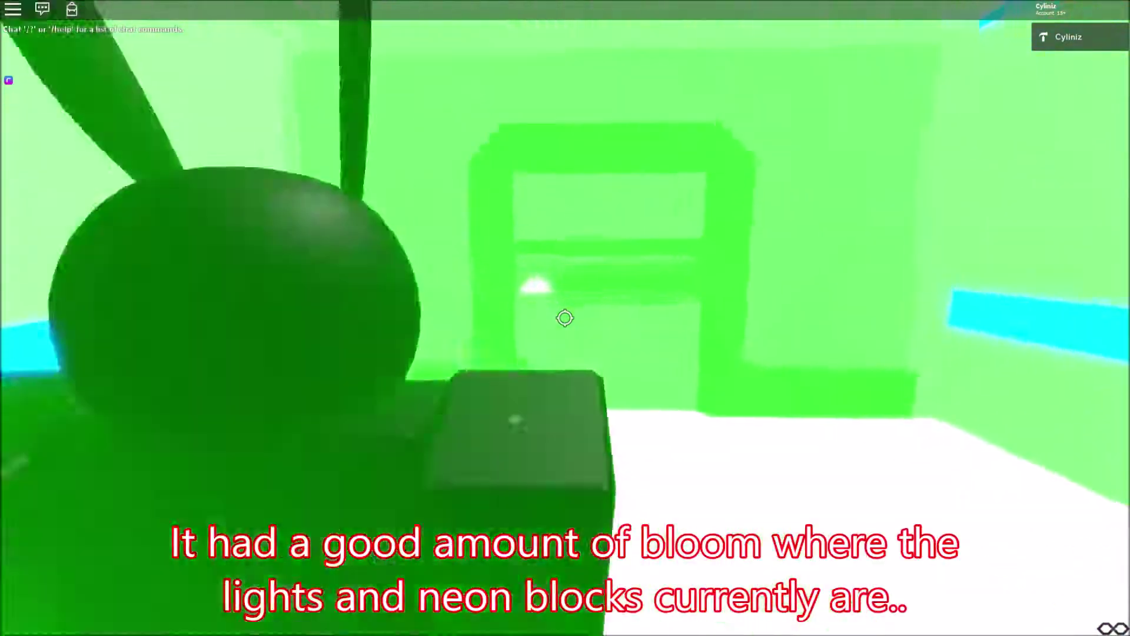
scroll(566, 318, "up", 2)
key("w")
key("s")
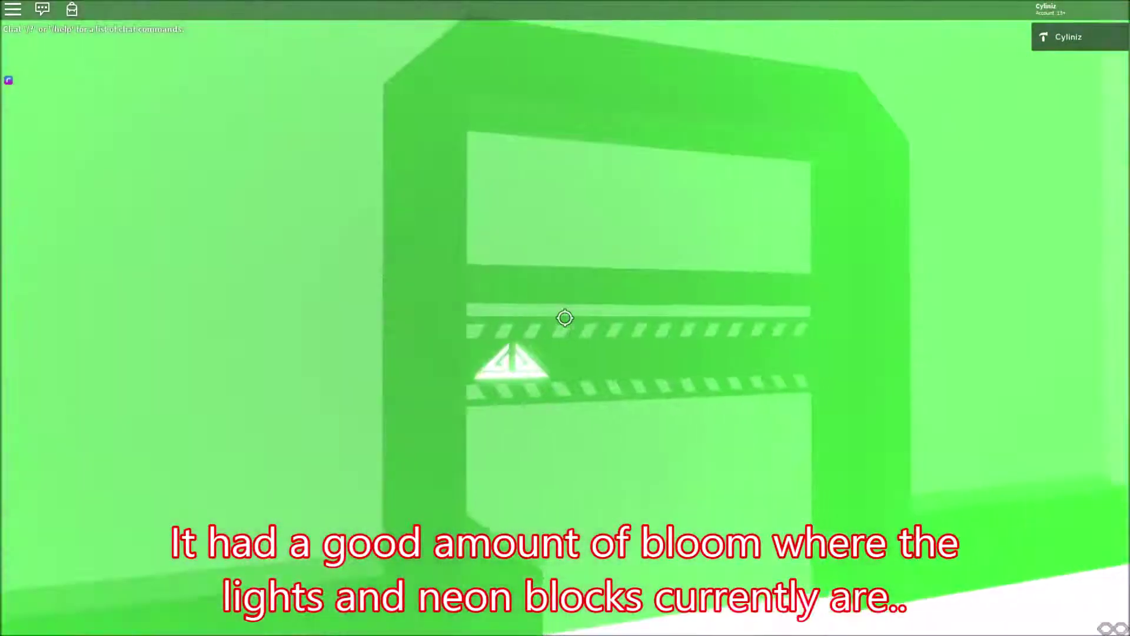
key("w")
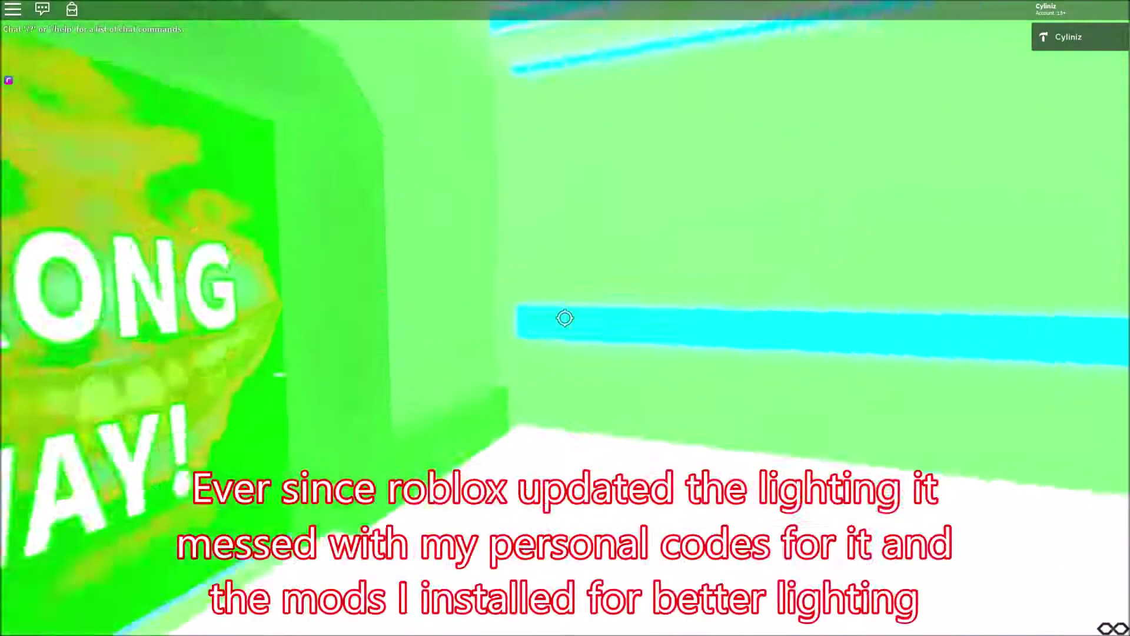
Walk back through the corridor past the lab entrance and examine the lighting on the ceiling strips and walls.
key("w")
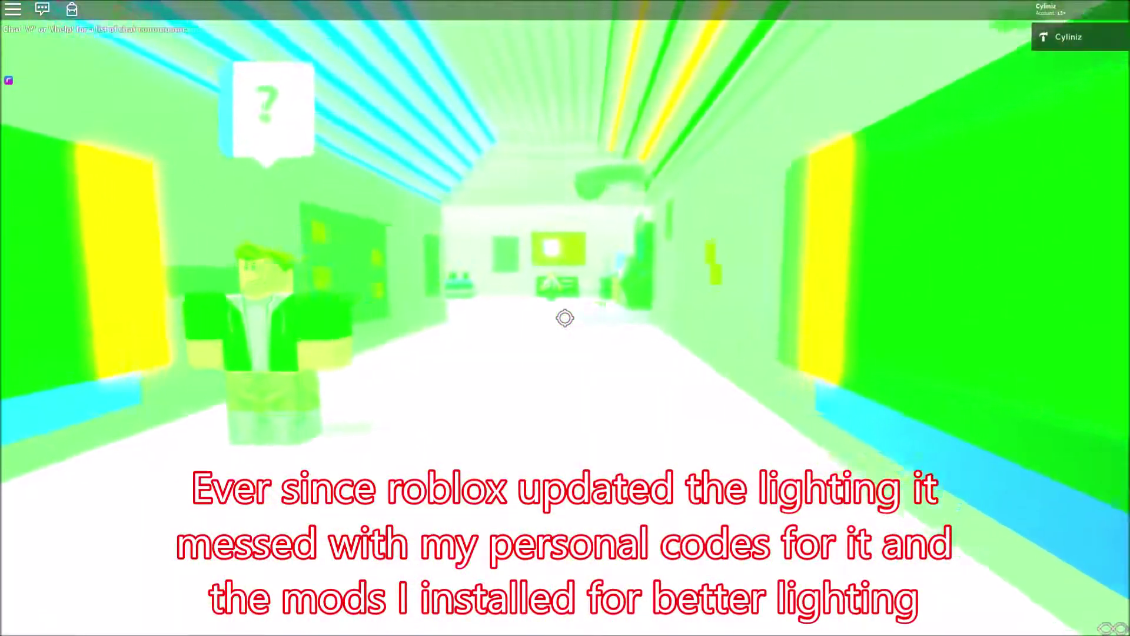
key("w")
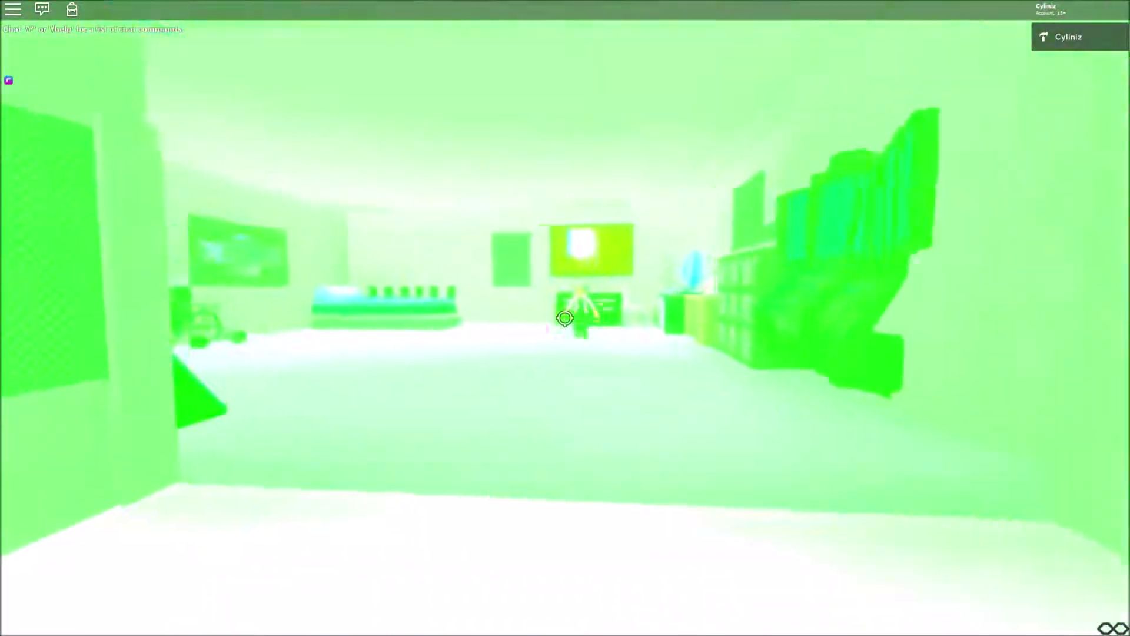
key("w")
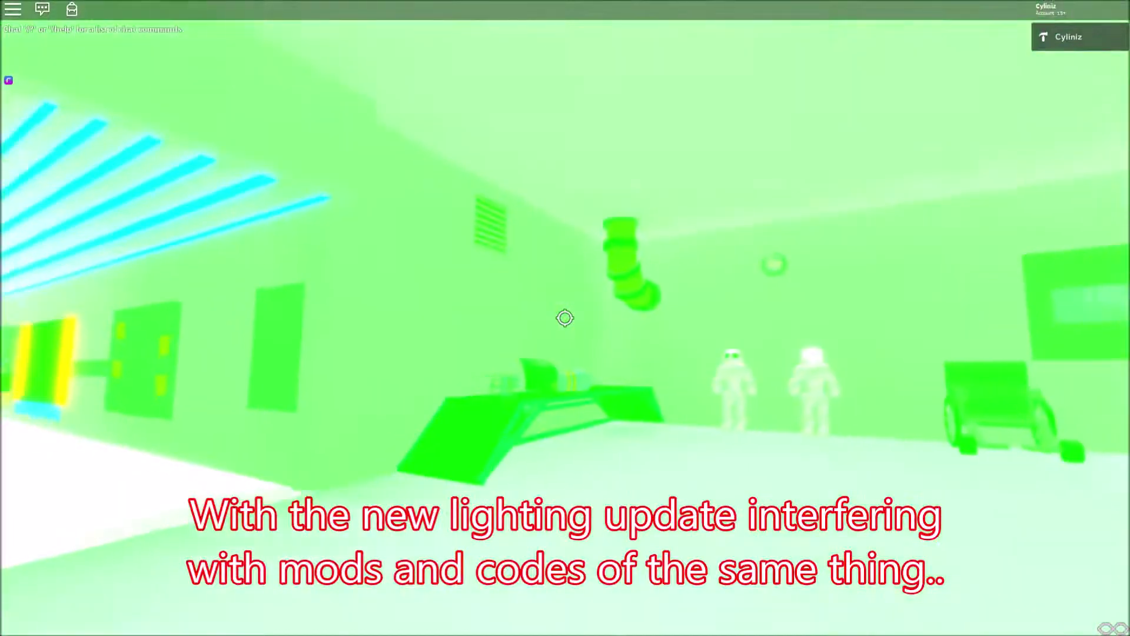
key("w")
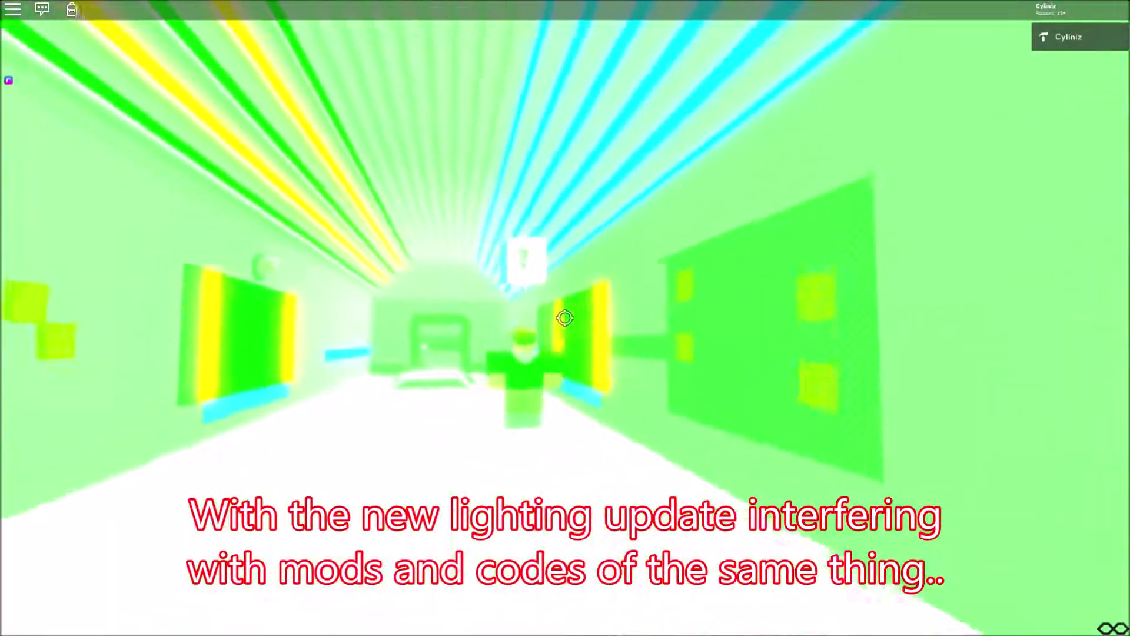
key("w")
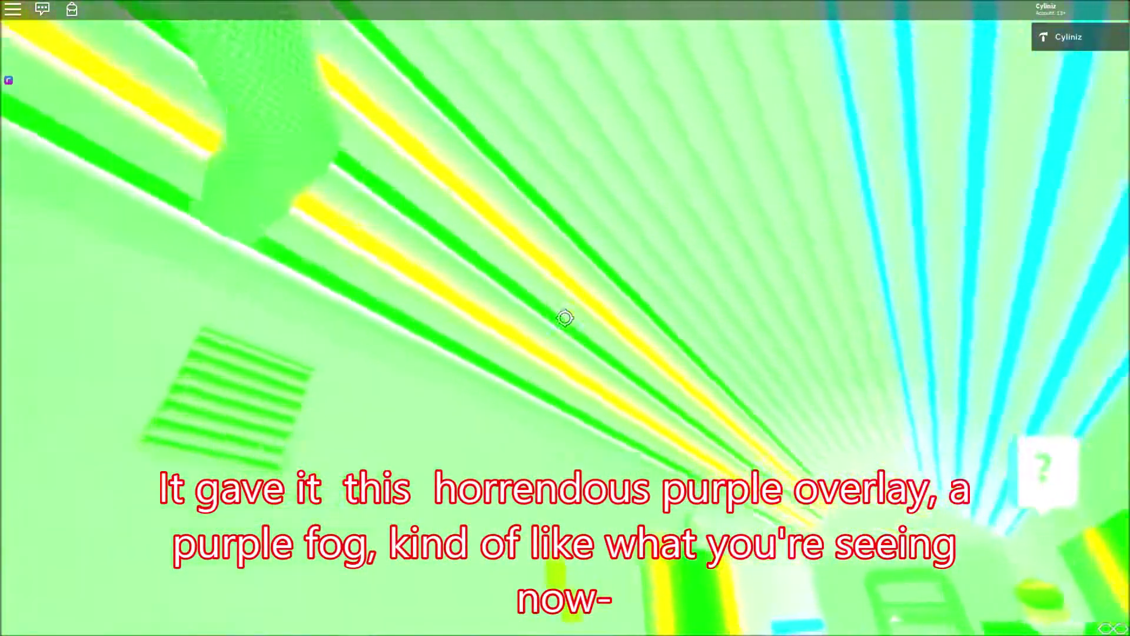
Enter the lab and examine the lighting on the wall monitors, filing cabinet and computer desks.
key("w")
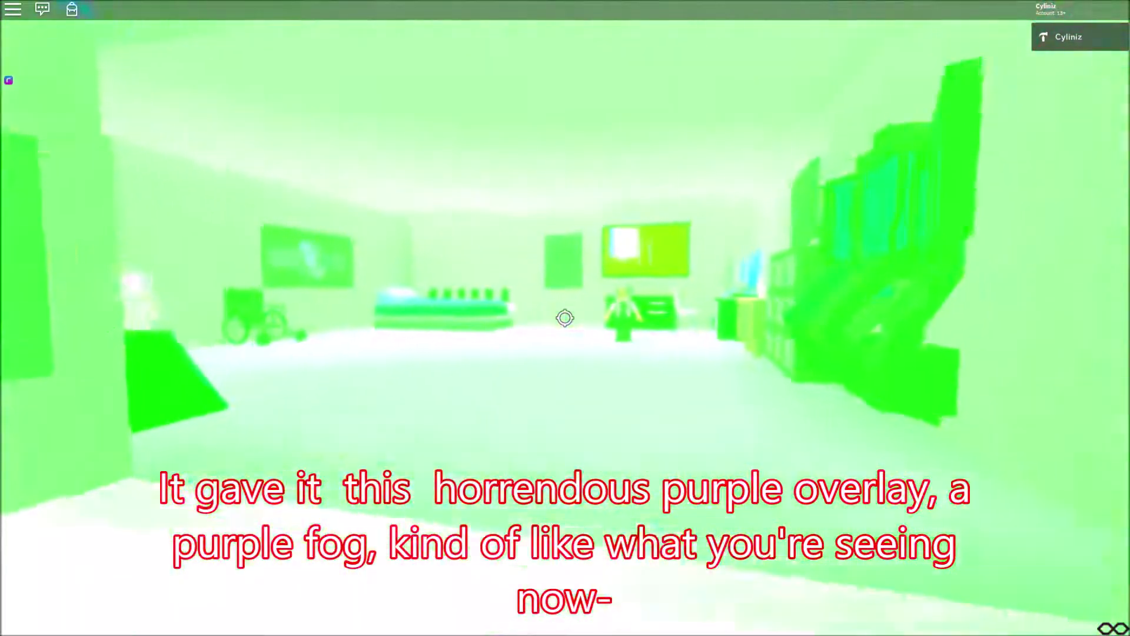
key("w")
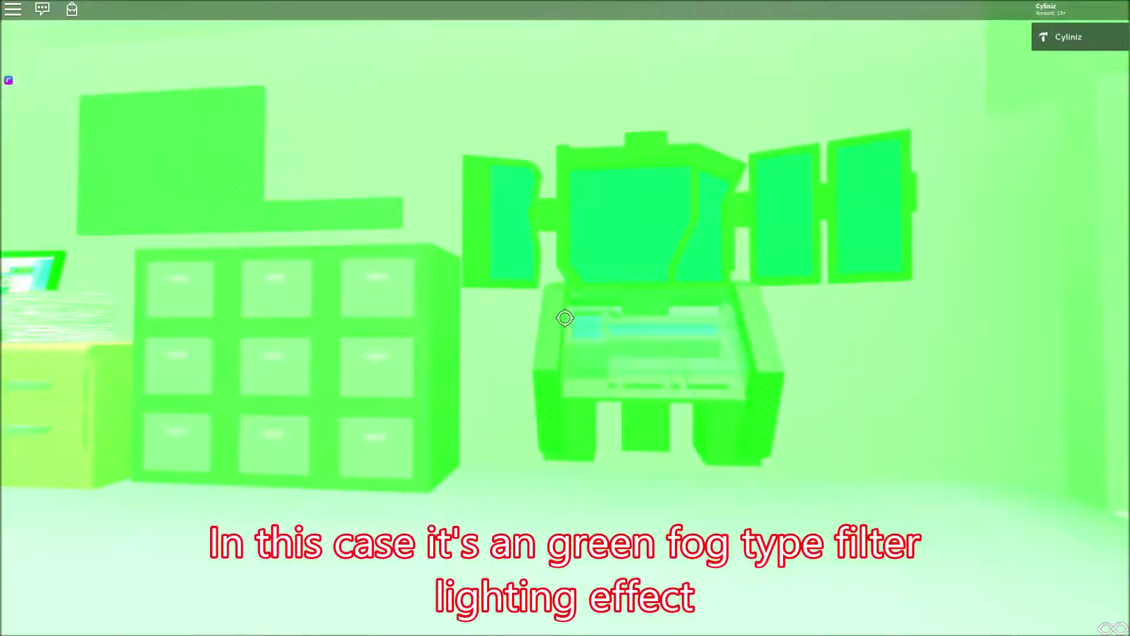
key("w")
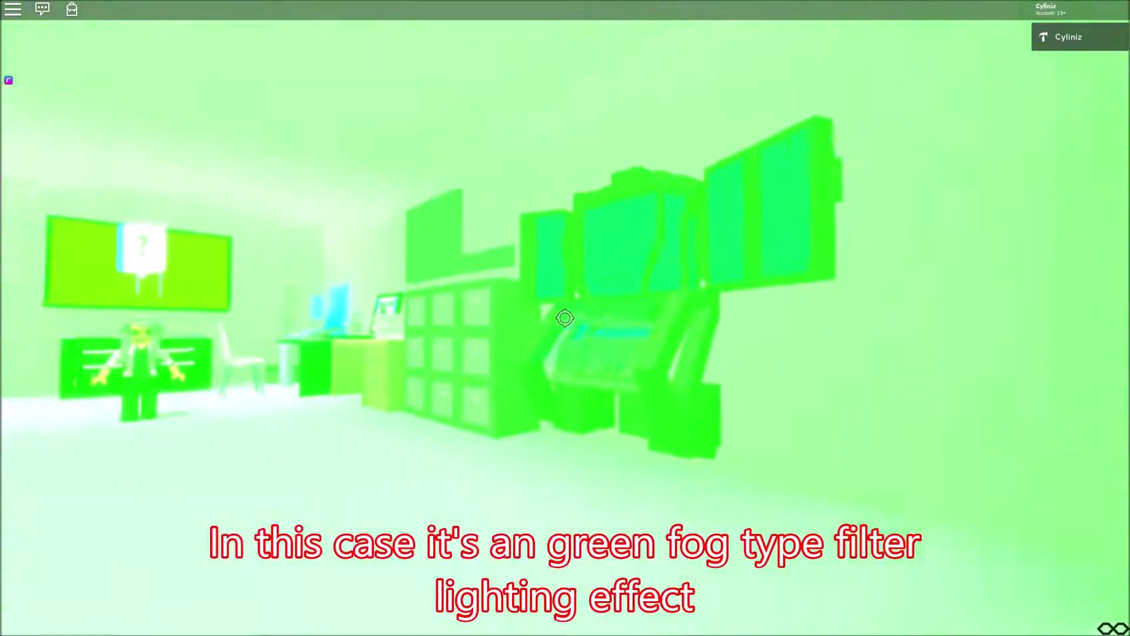
key("w")
key("w")
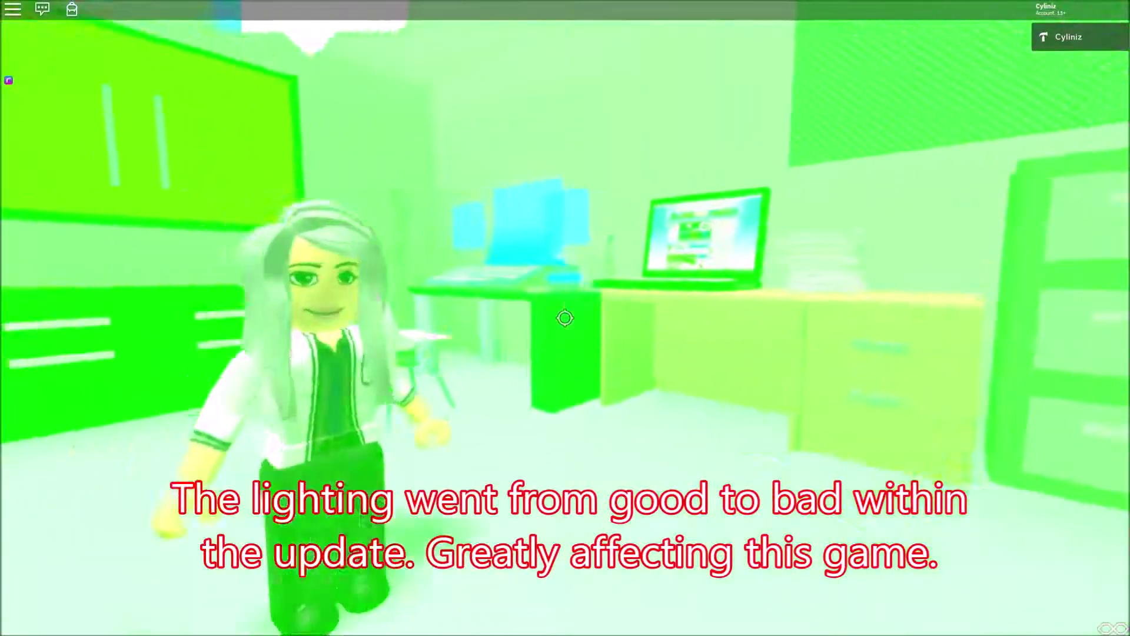
Examine the lighting around the lab's display table, the two mannequins and the wheelchair.
key("w")
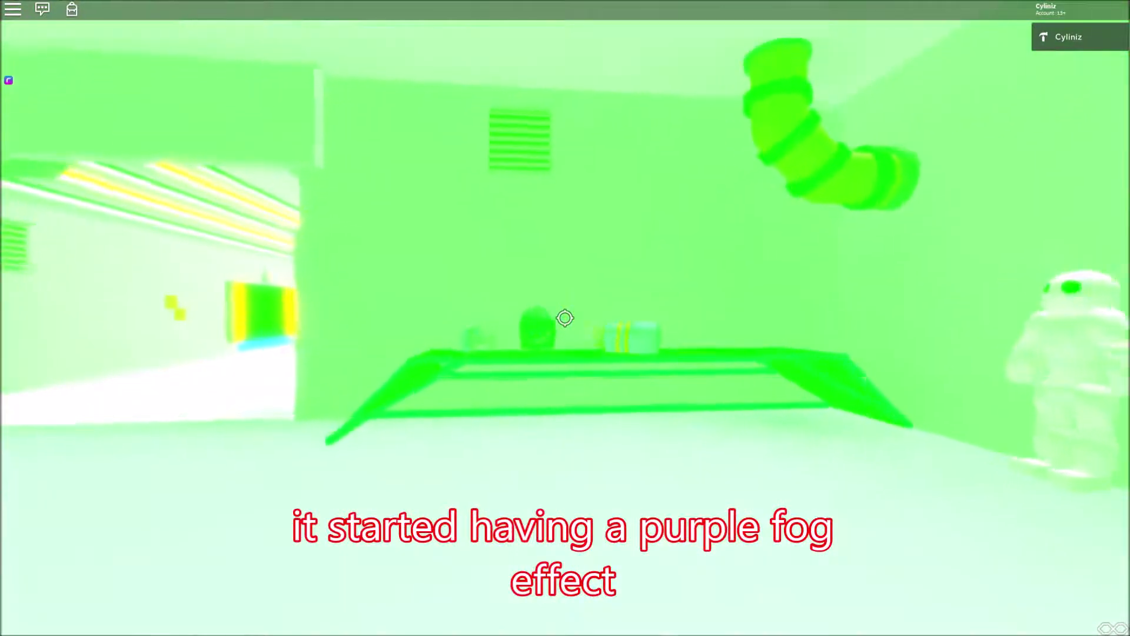
key("w")
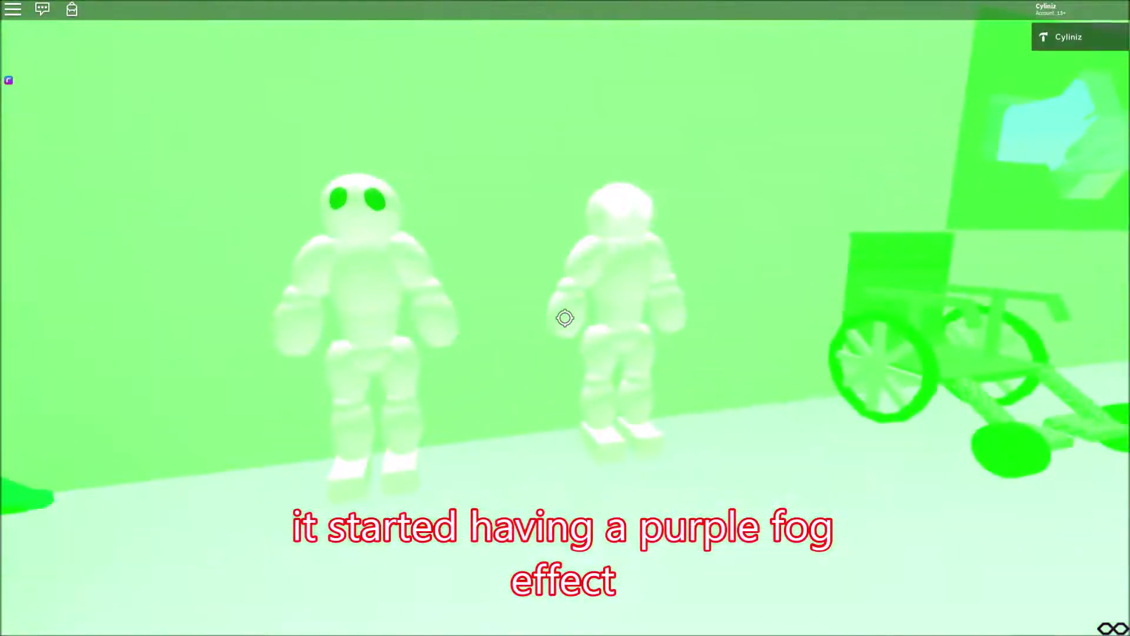
key("w")
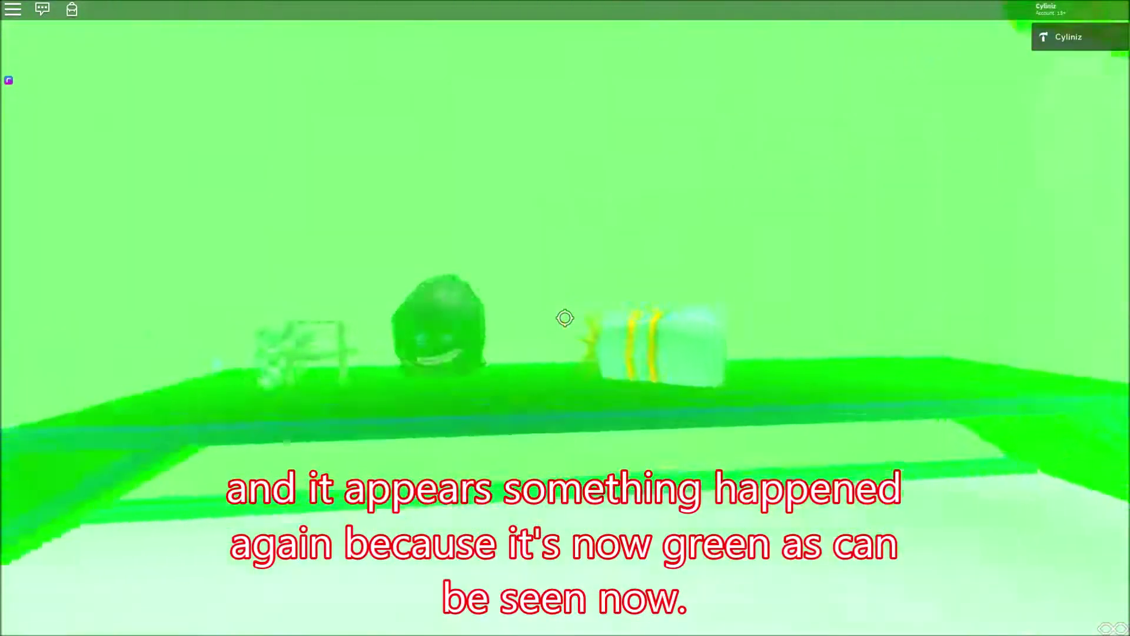
key("w")
key("w")
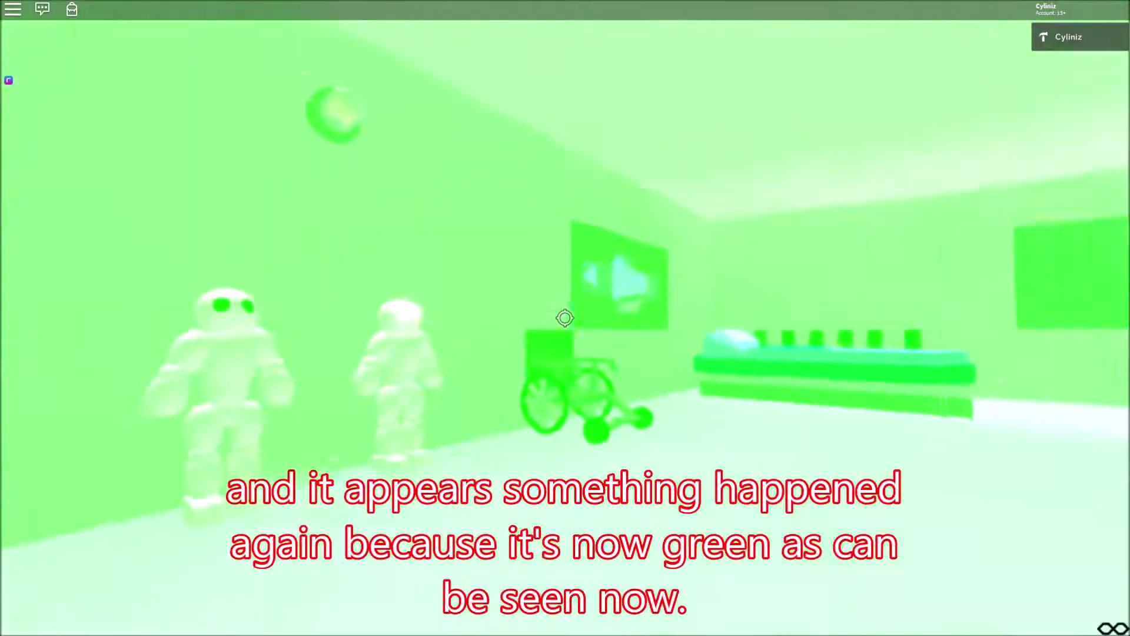
key("w")
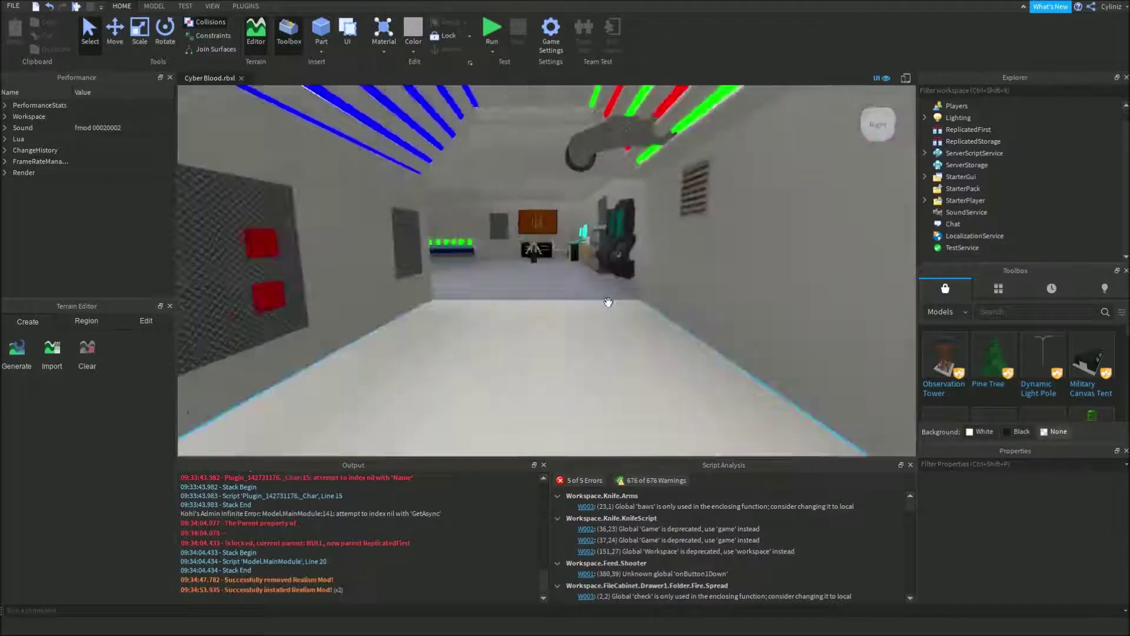
Switch to Roblox Studio and save the Cyber Blood place to its local file.
right_click_drag(608, 301, 607, 302)
key("s")
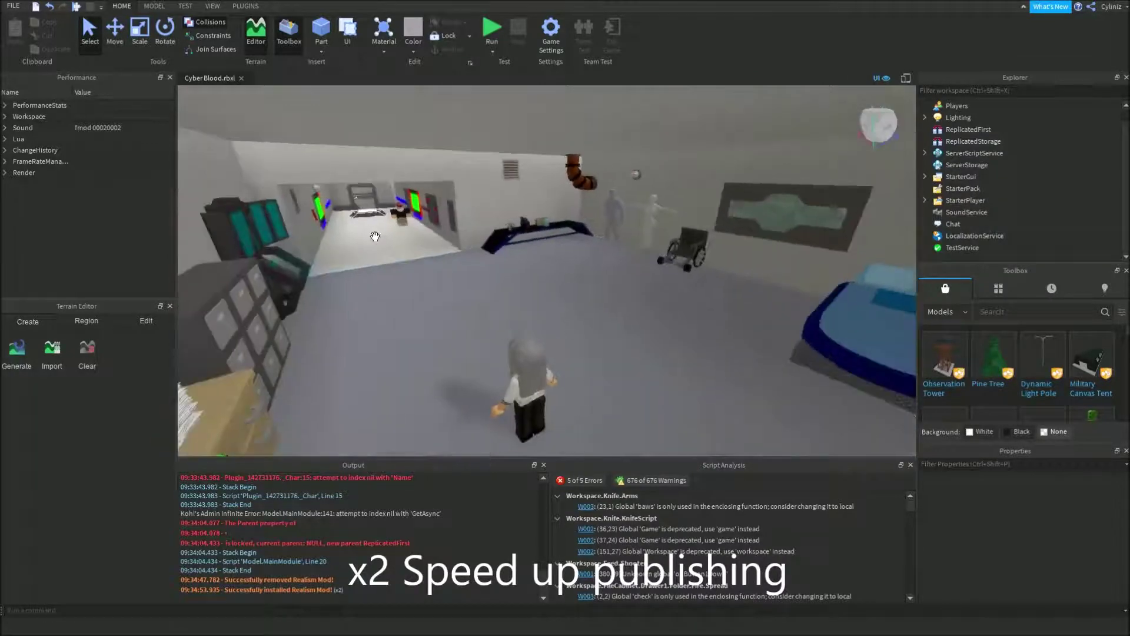
left_click(15, 6)
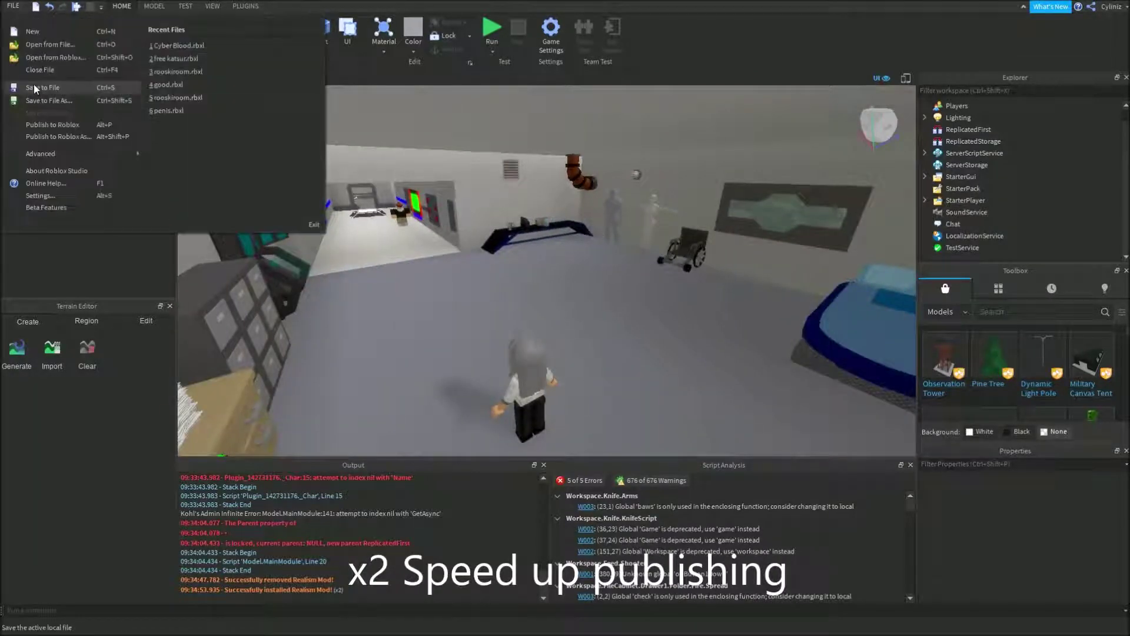
left_click(33, 88)
left_click(13, 6)
left_click(44, 123)
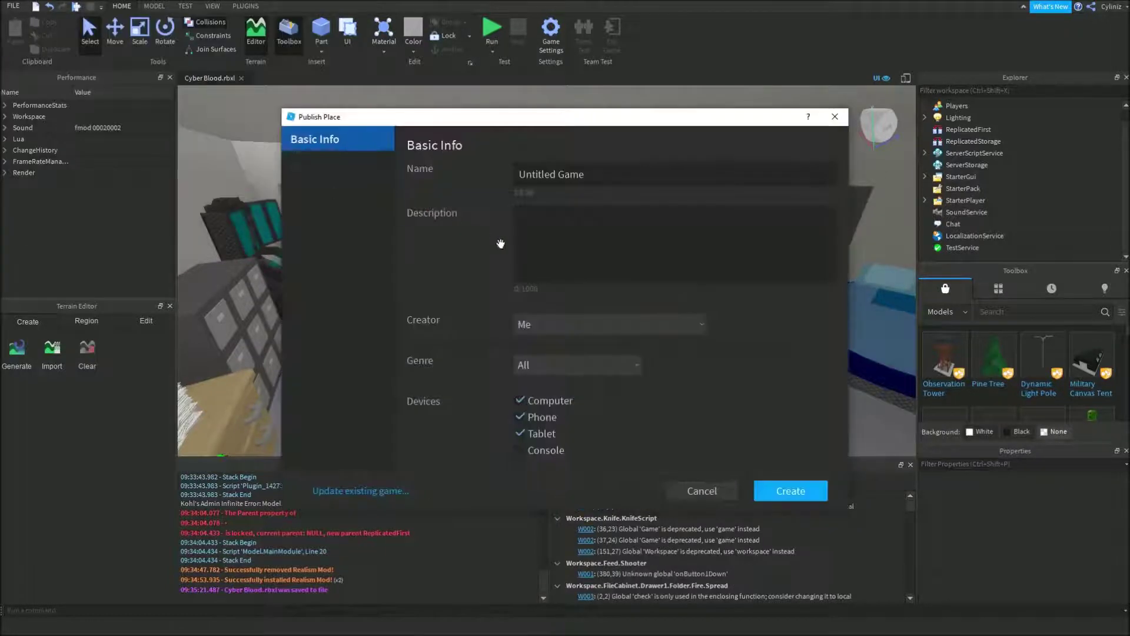
left_click(702, 490)
left_click(13, 6)
left_click(2, 6)
Save the Cyber Blood place to file again and start publishing it as an update to an existing game.
left_click(12, 6)
left_click(41, 87)
left_click(14, 6)
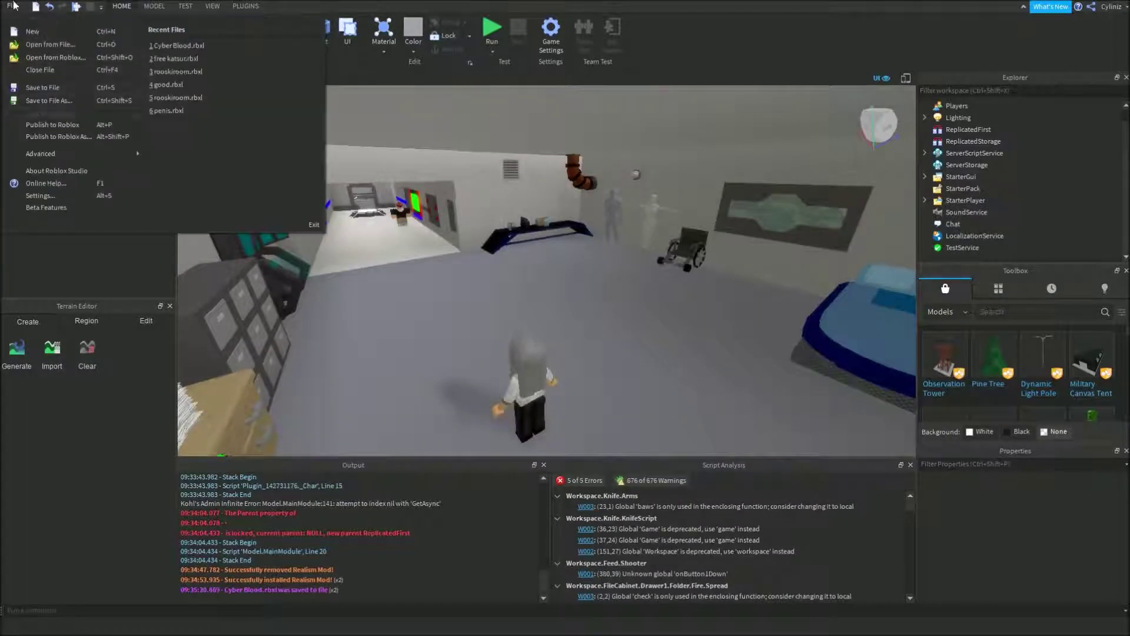
left_click(46, 136)
left_click(377, 490)
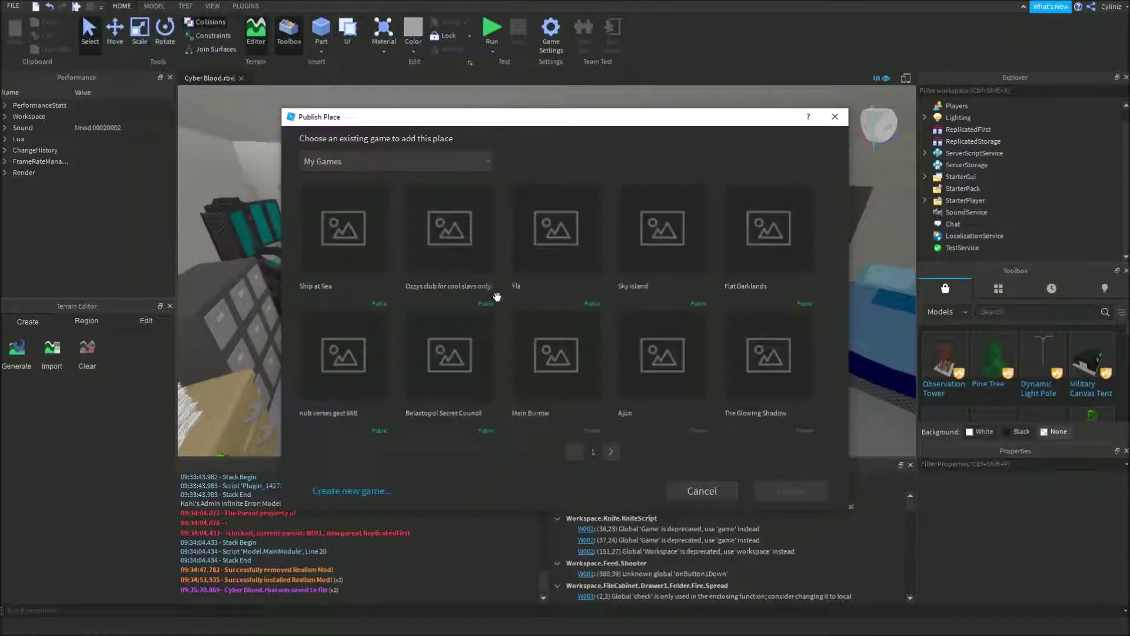
Find the Cyber Blood game among the existing games and publish over its Cyber Blood place.
left_click(611, 452)
left_click(478, 158)
left_click(546, 215)
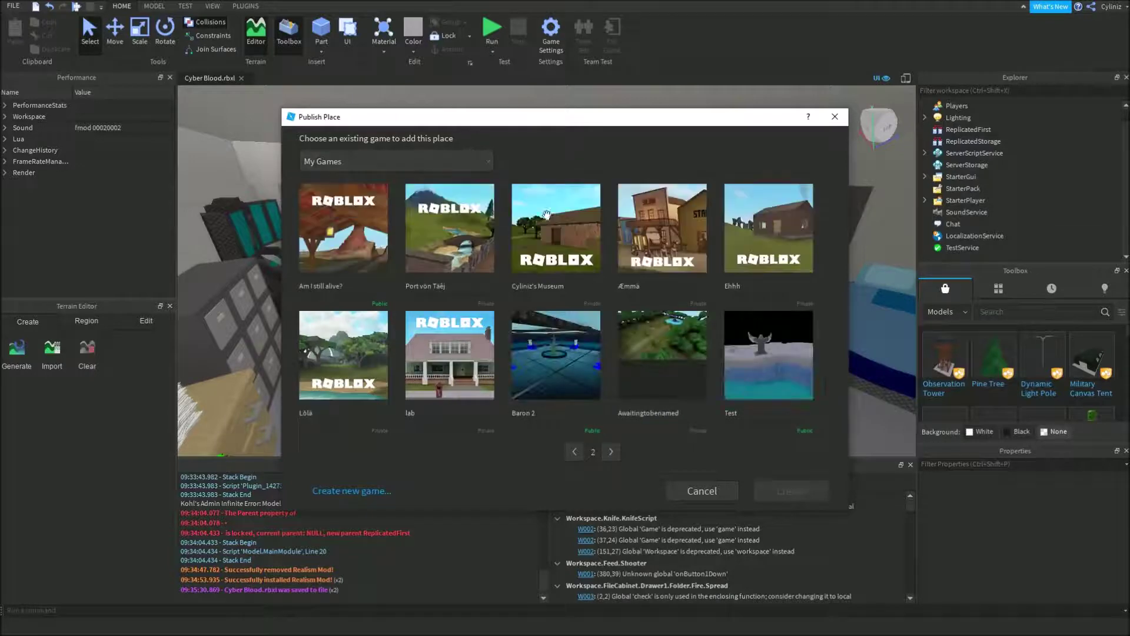
left_click(612, 452)
left_click(513, 323)
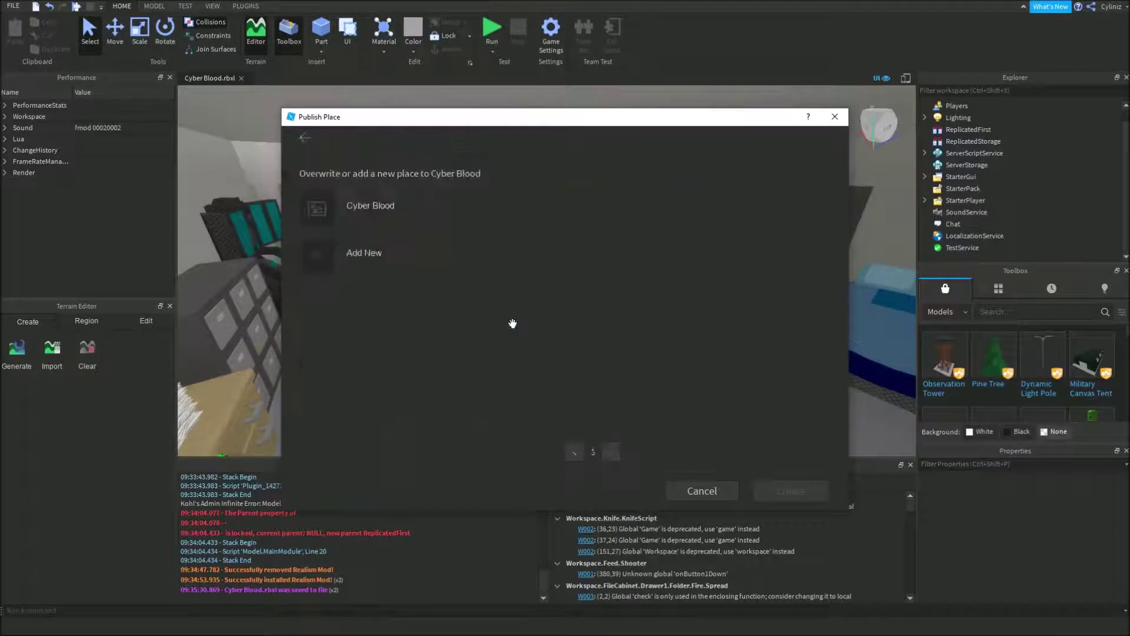
left_click(438, 206)
left_click(799, 491)
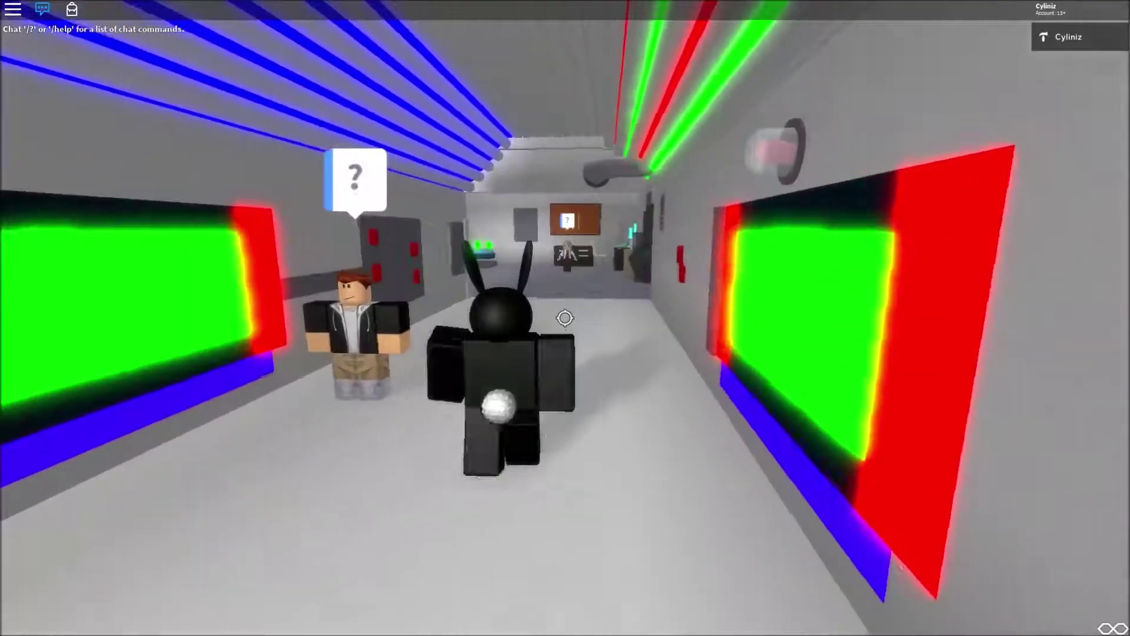
In the Roblox player, walk from the corridor into the lab and check the lighting on the monitors, desks and bed.
key("w")
key("w")
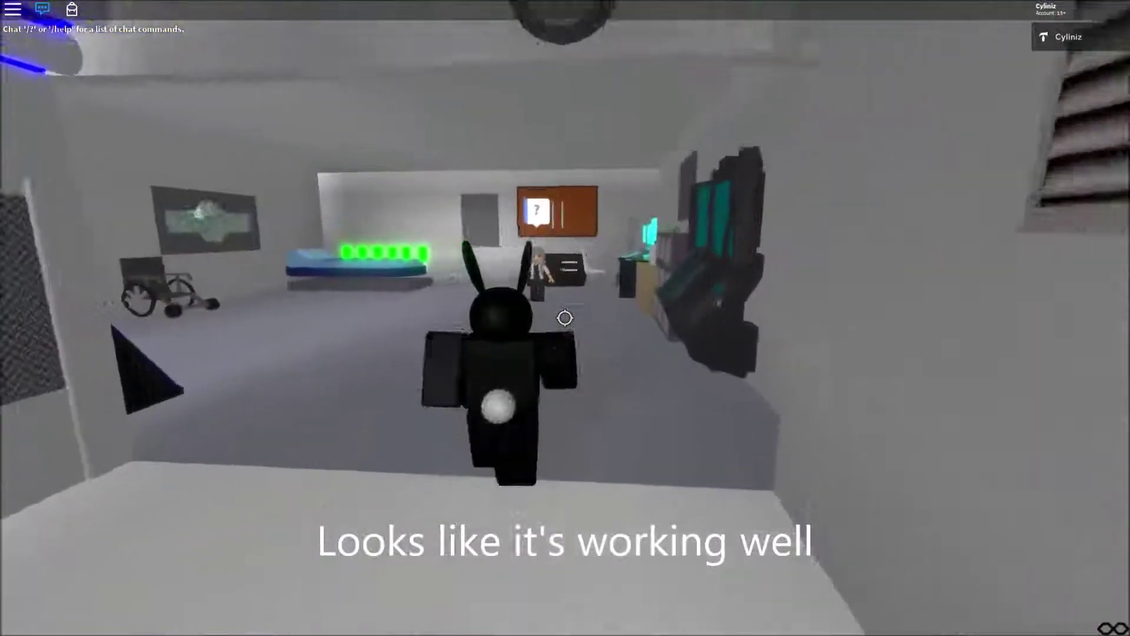
key("w")
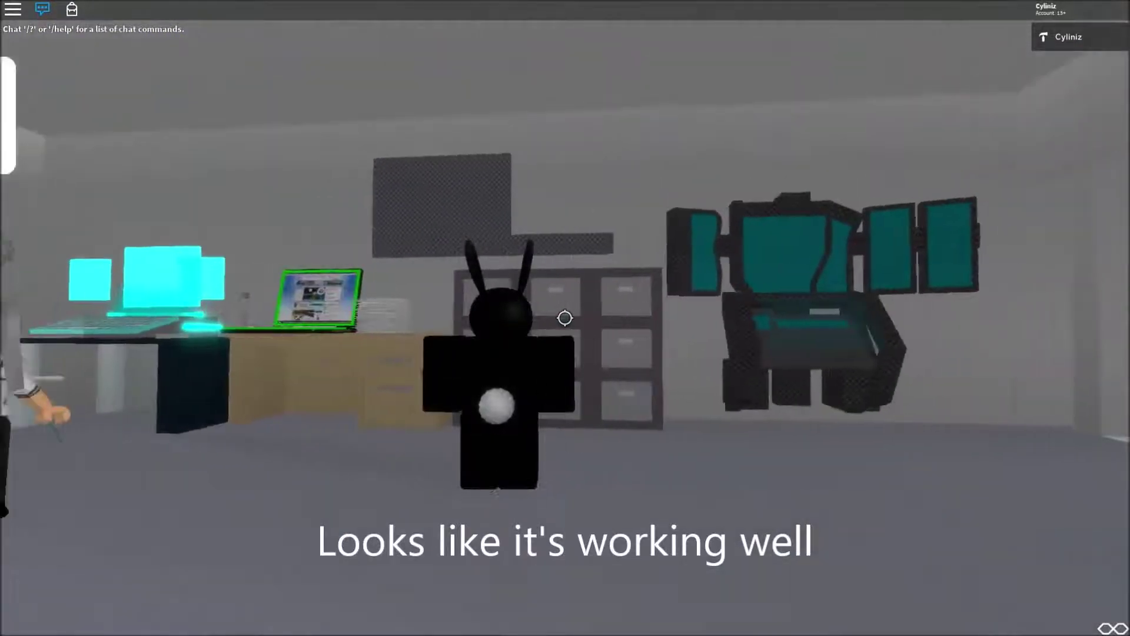
key("w")
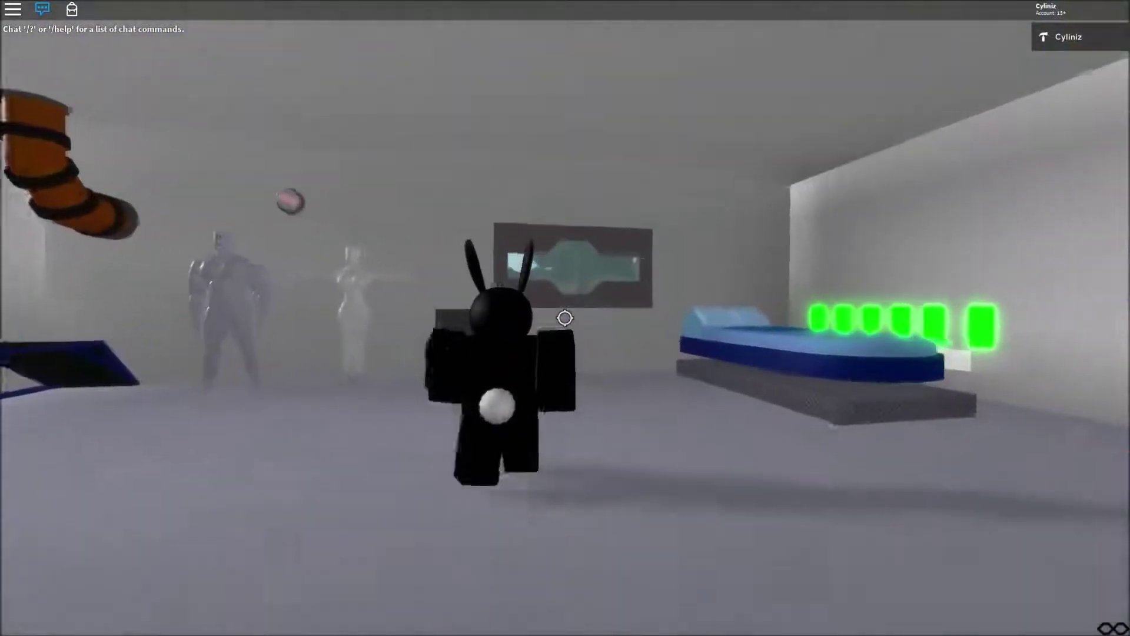
key("w")
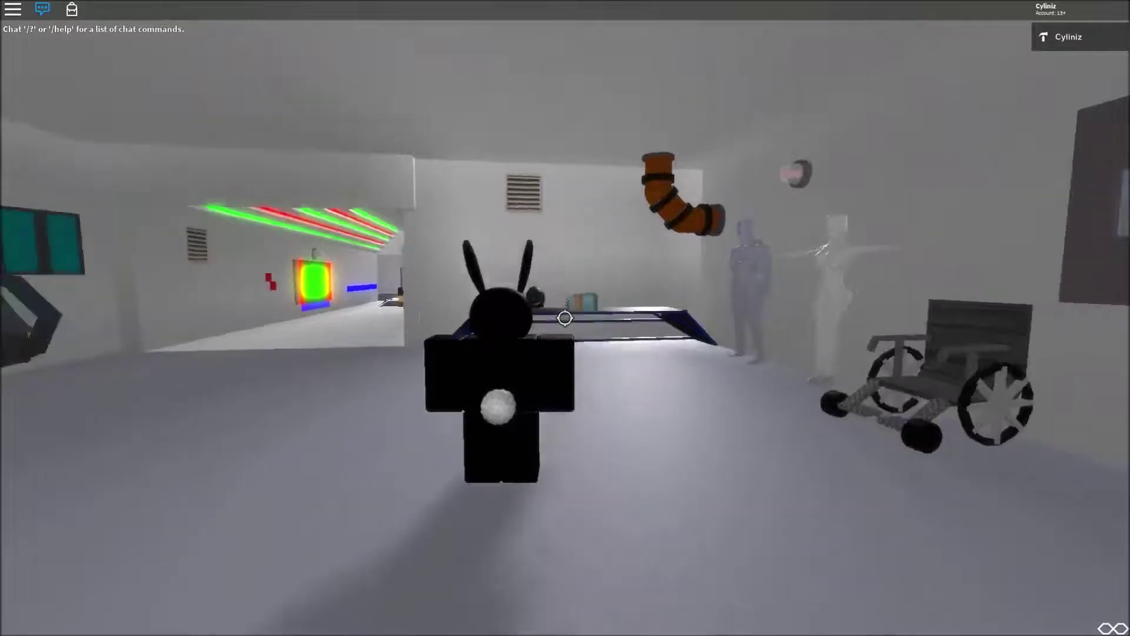
Walk around the lab and check the lighting on the display table, wall monitors and blood-stained areas.
key("s")
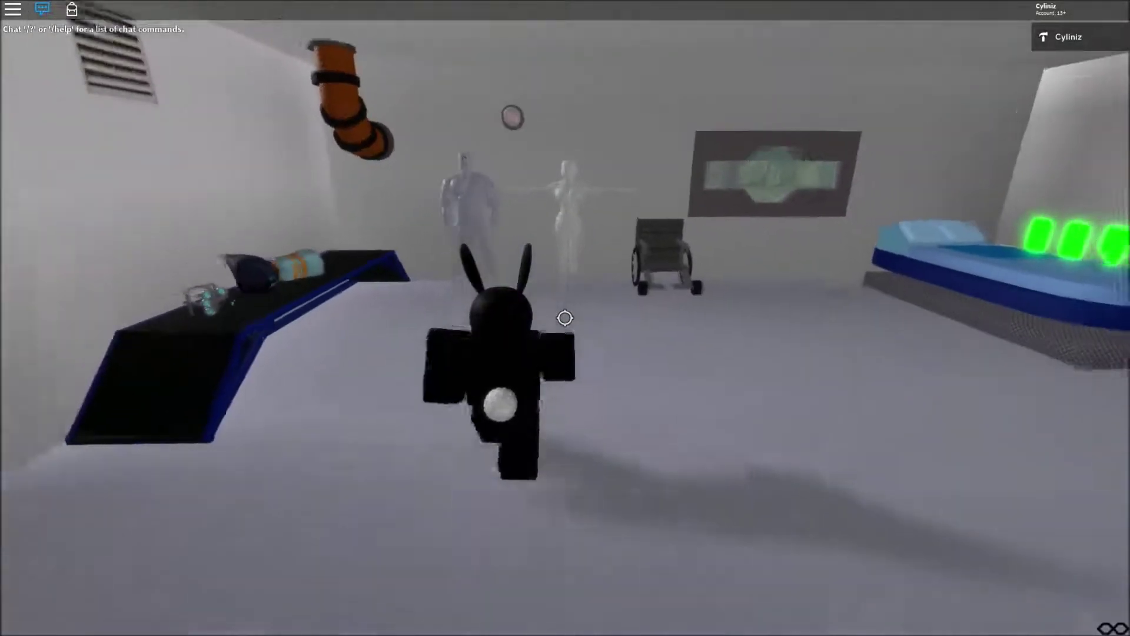
key("w")
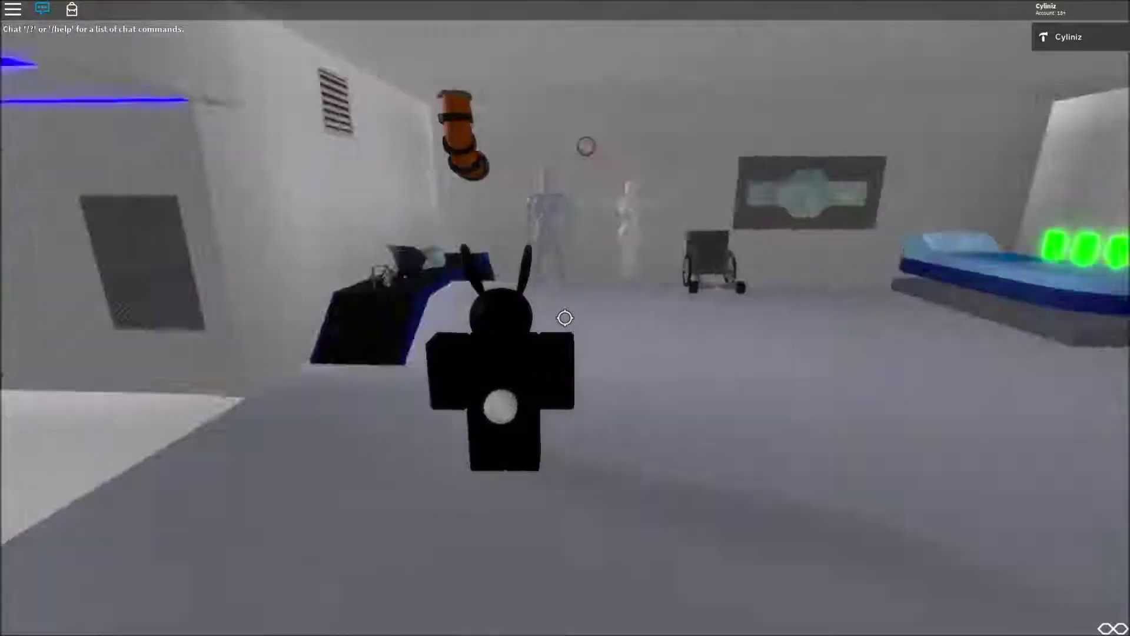
key("w")
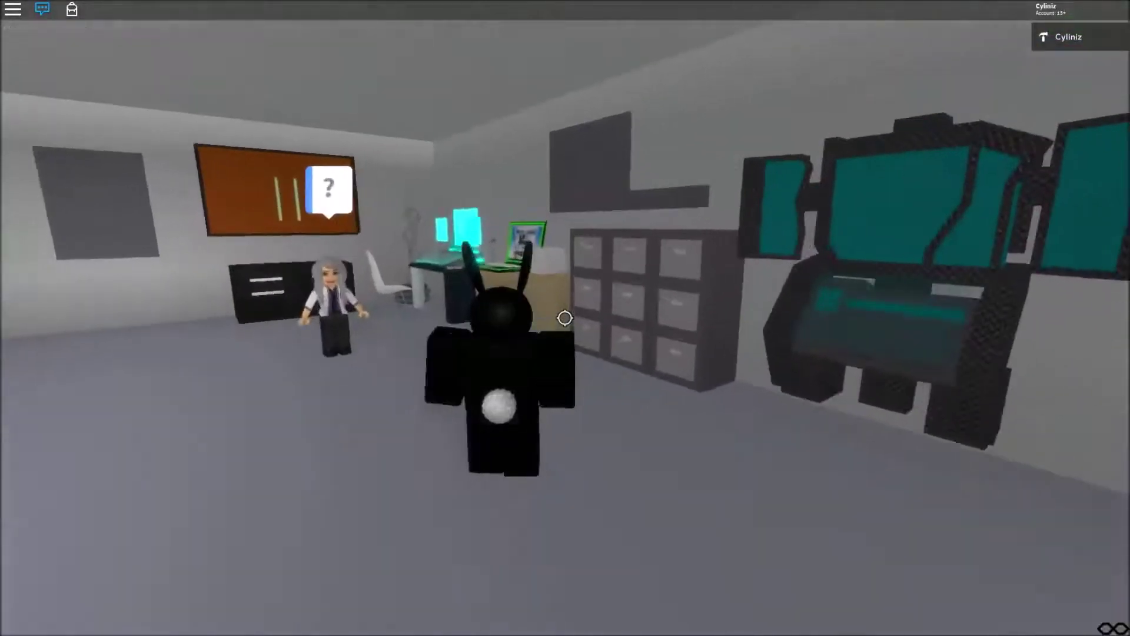
key("w")
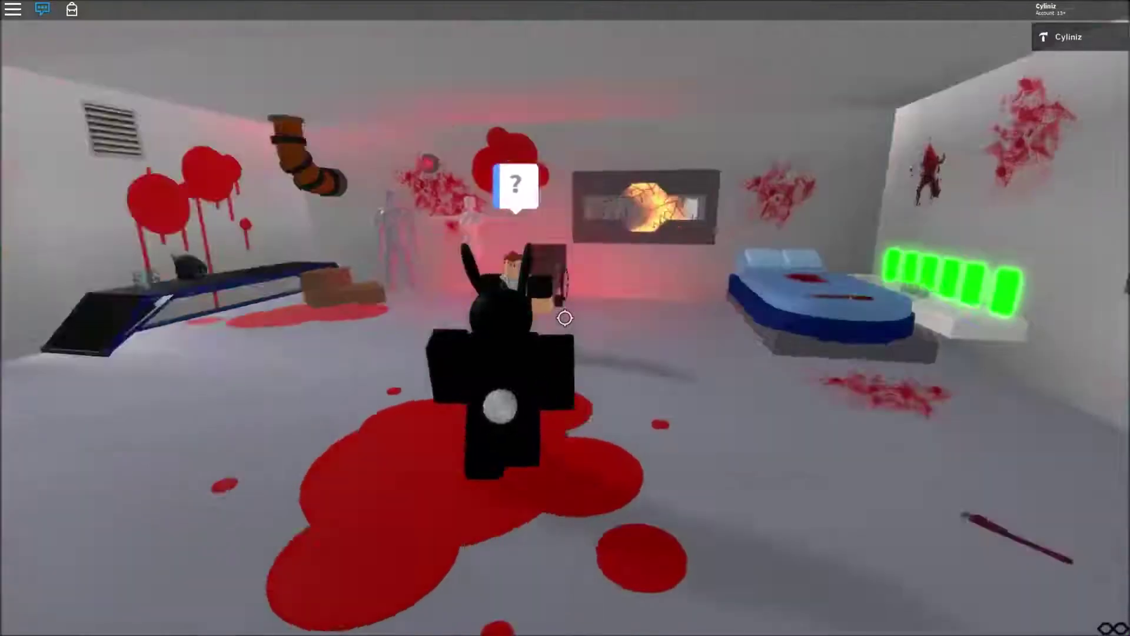
key("w")
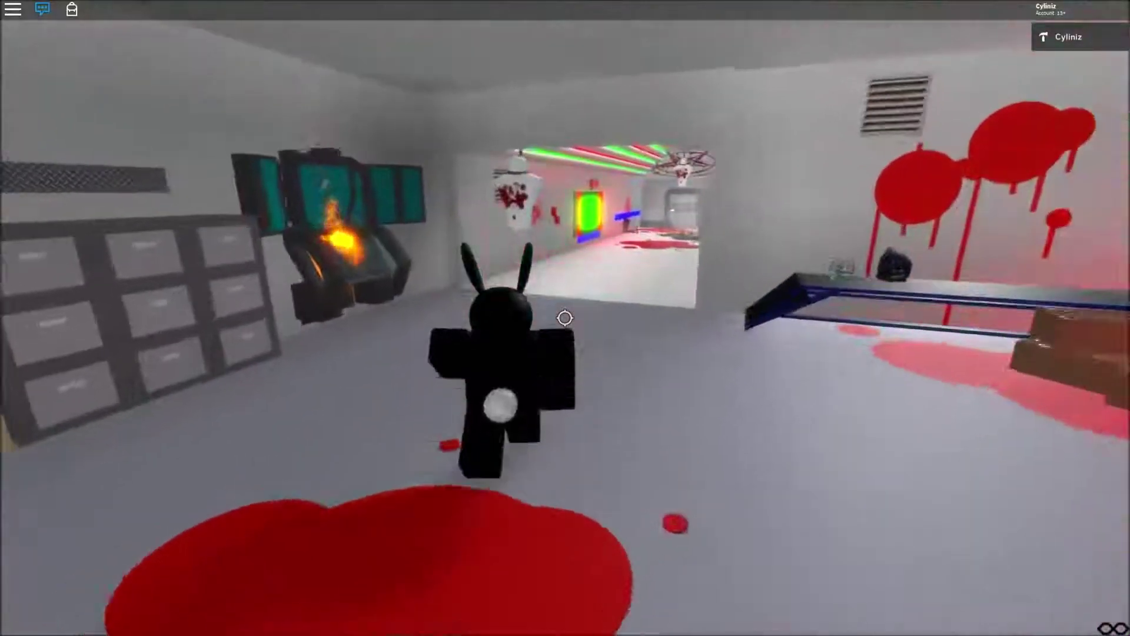
Walk around the lab and check the lighting near the bed, green wall lights, wheelchair, mannequins and file cabinets.
key("w")
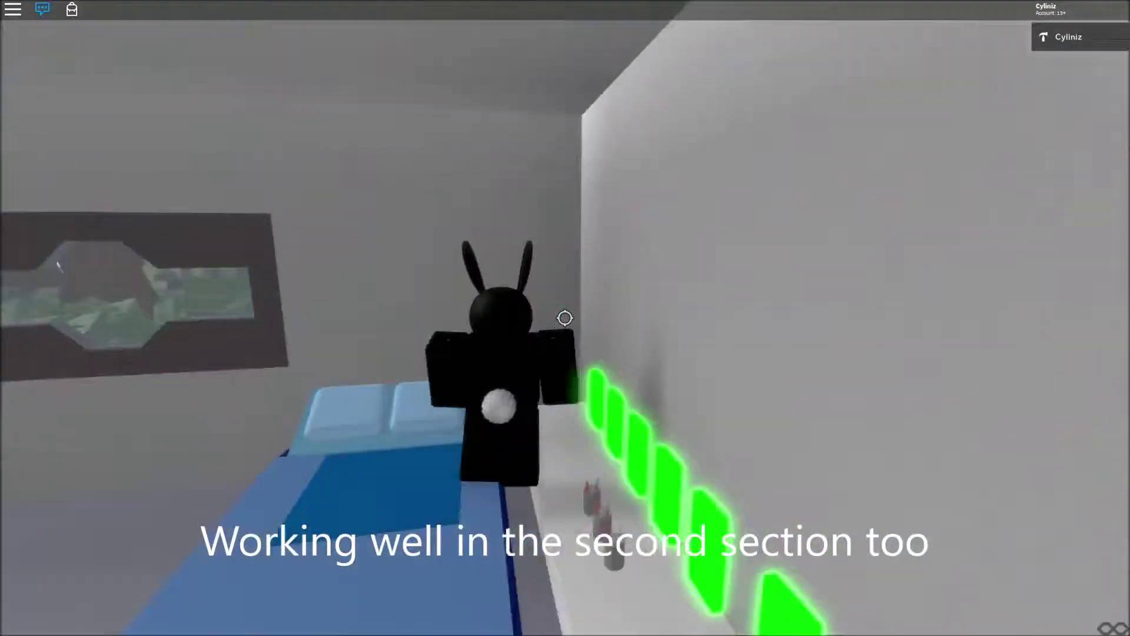
key("w")
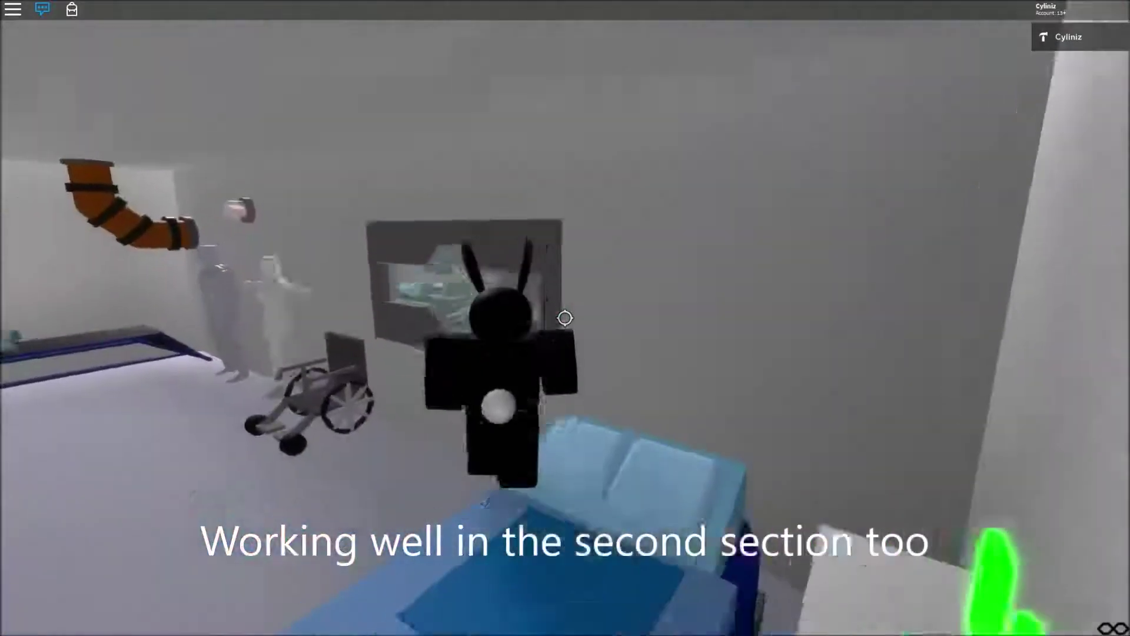
key("w")
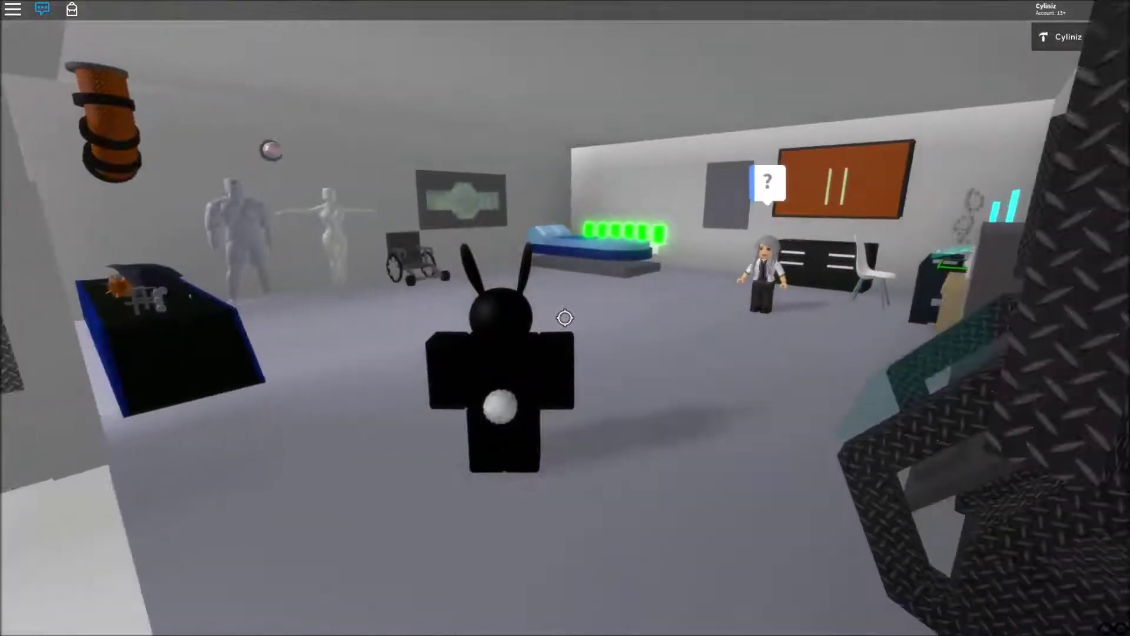
key("w")
key("w")
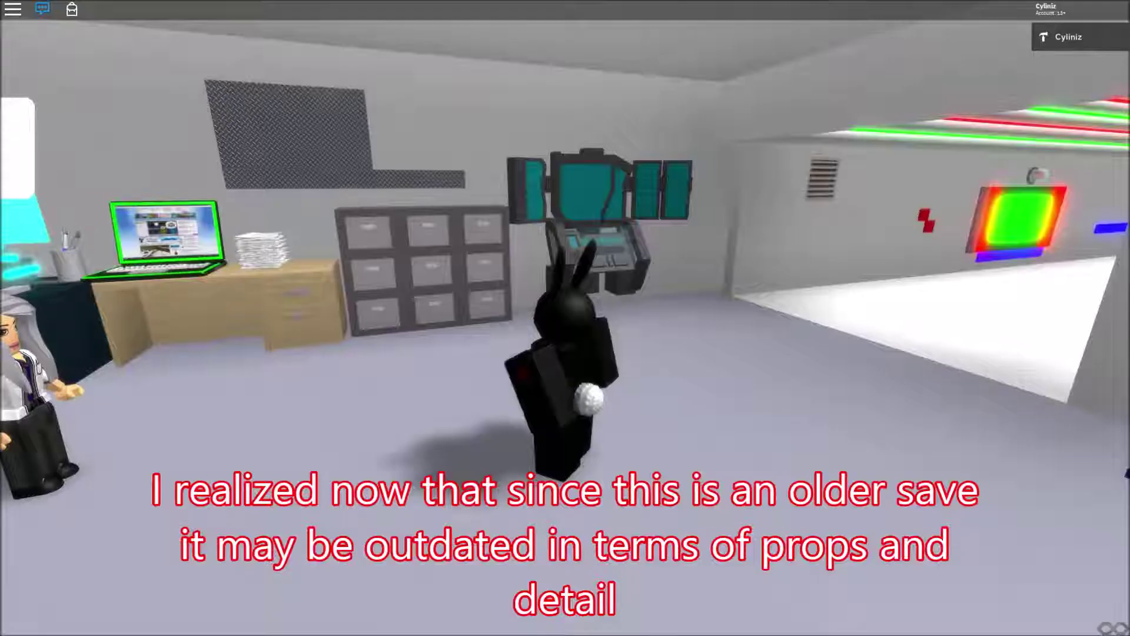
Switch to the browser, open the Cyber Blood place's version history and revert to version 7 from 7/10/2018.
key("alt+Tab")
left_click_drag(831, 169, 717, 174)
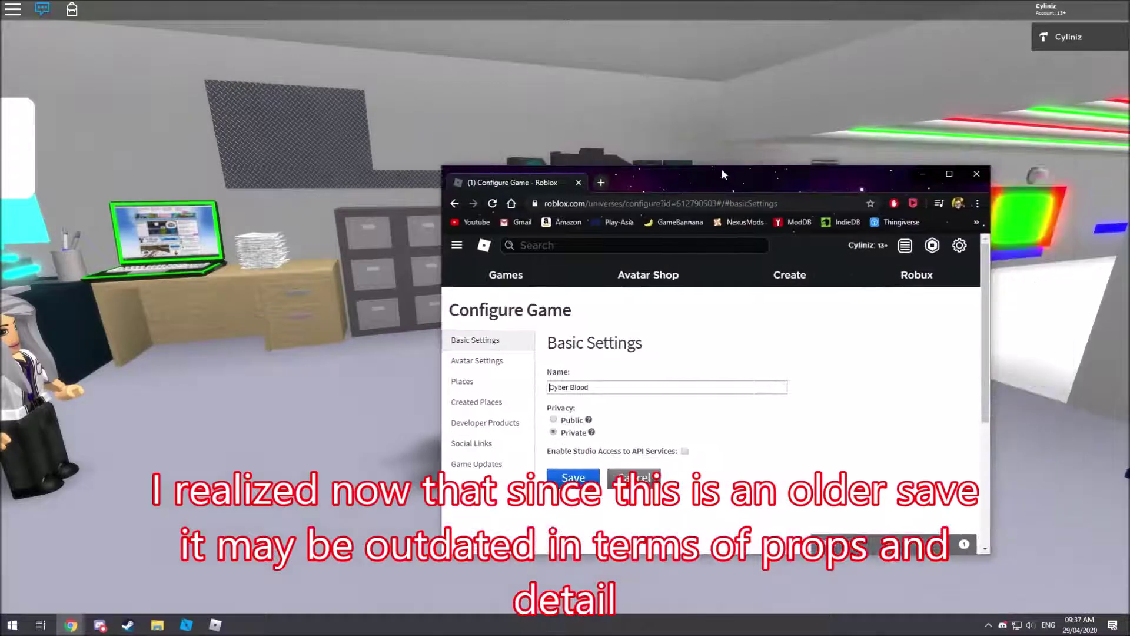
key("F11")
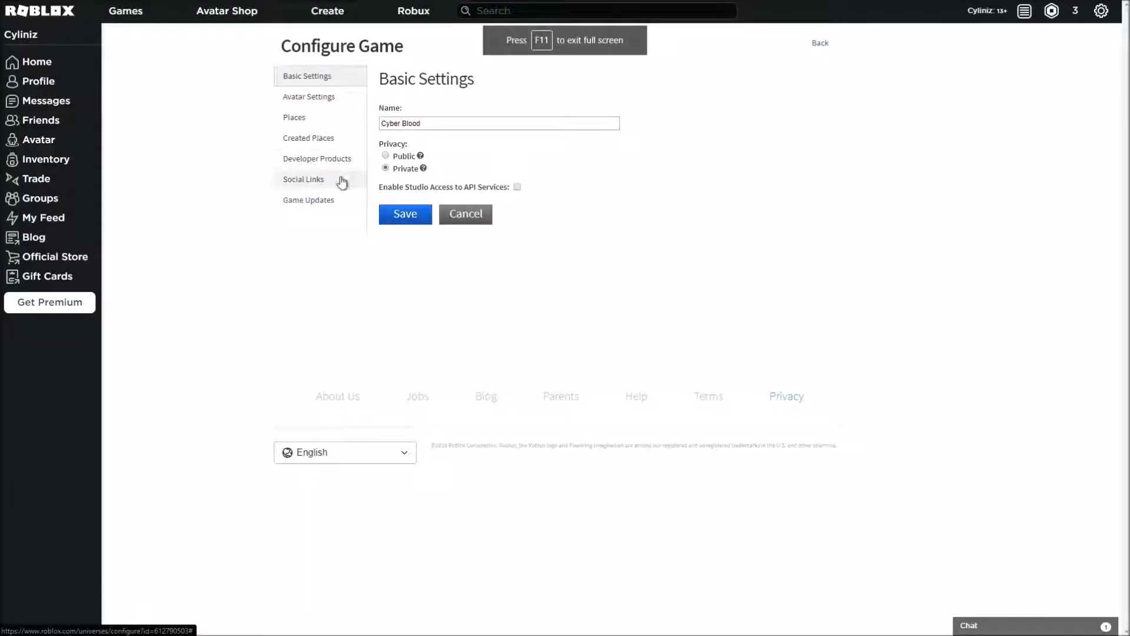
left_click(339, 201)
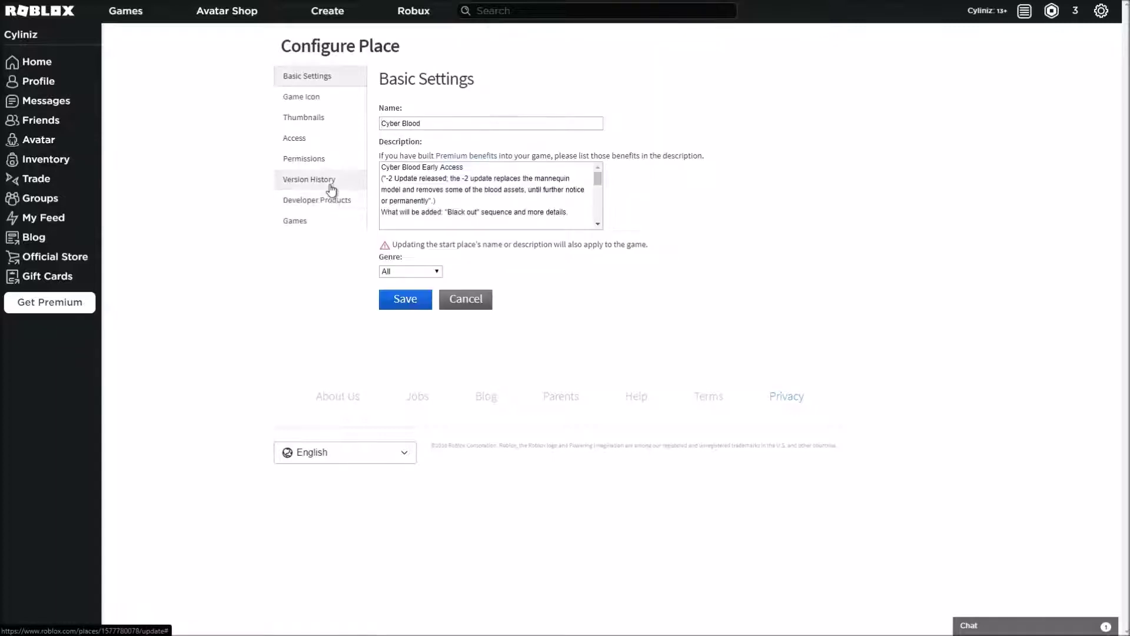
left_click(329, 181)
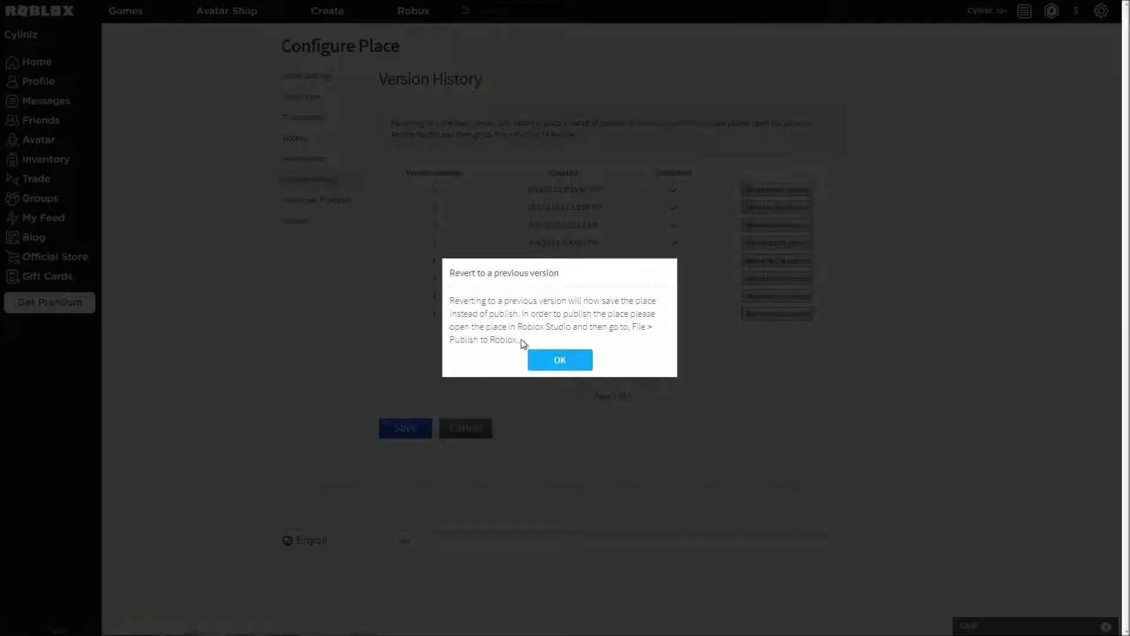
left_click(553, 364)
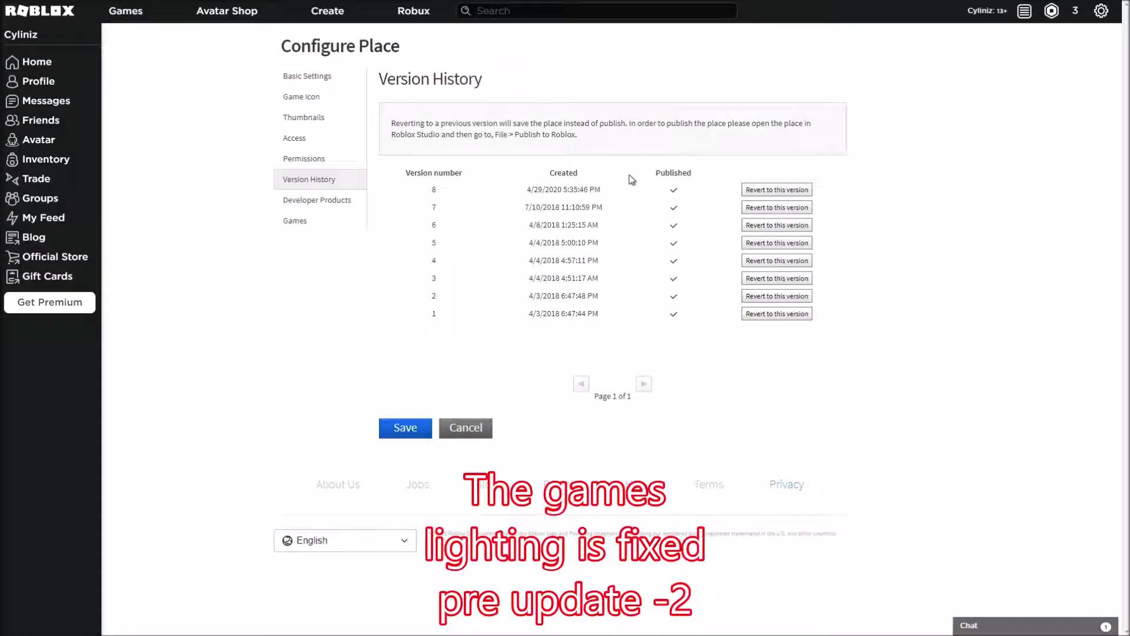
left_click(761, 209)
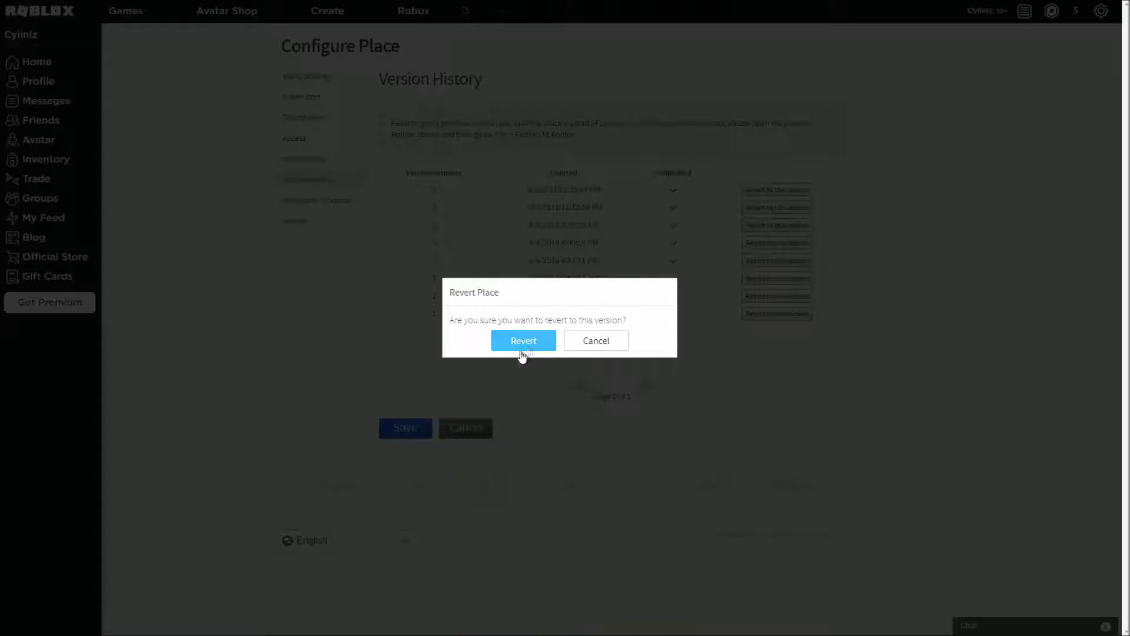
left_click(526, 340)
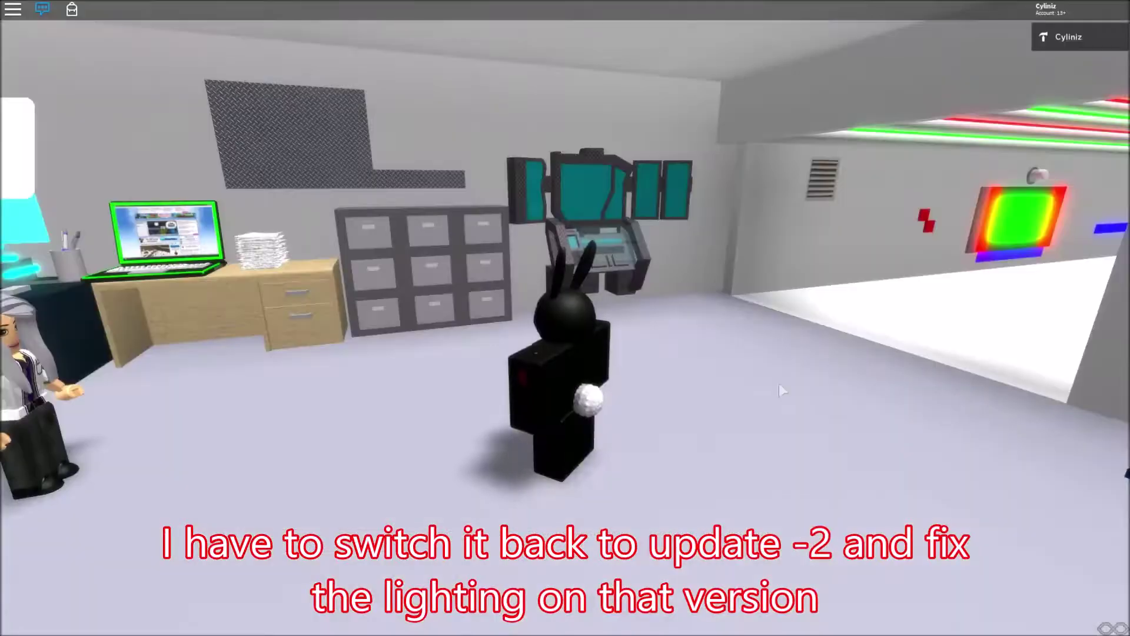
Look across the lab in the Roblox player, leave full screen and close the player.
right_click_drag(779, 382, 748, 379)
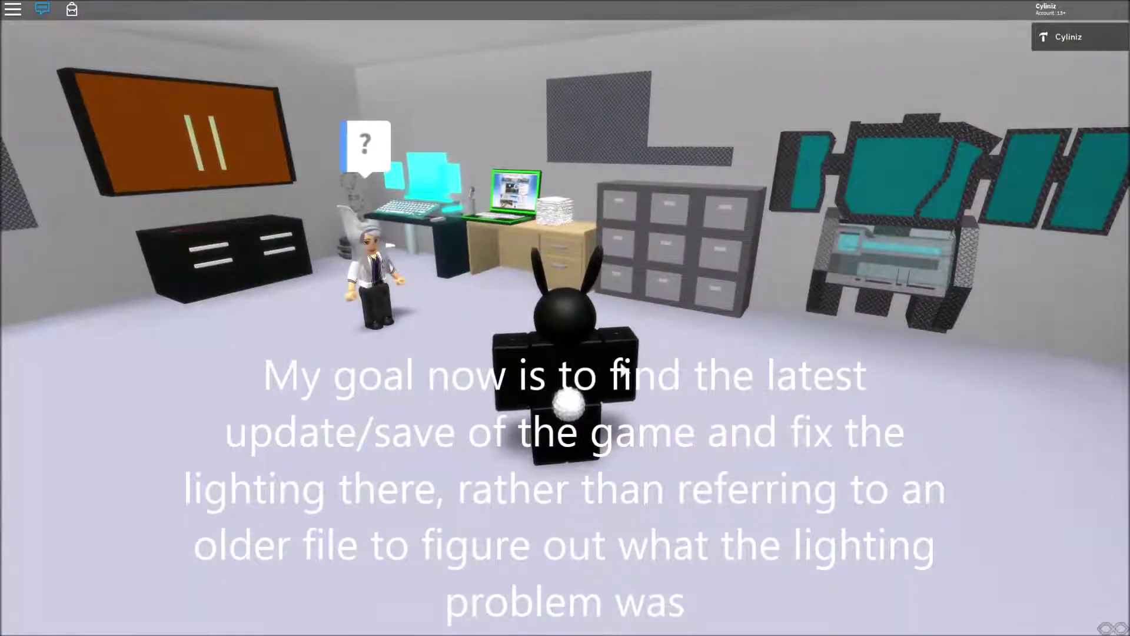
key("F11")
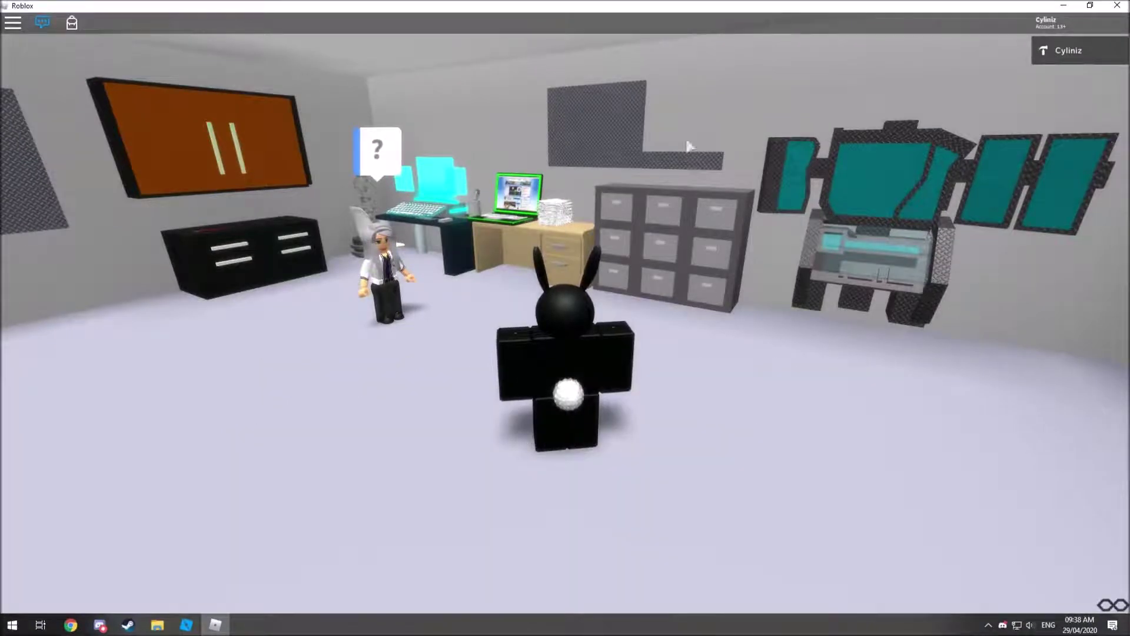
left_click(1112, 5)
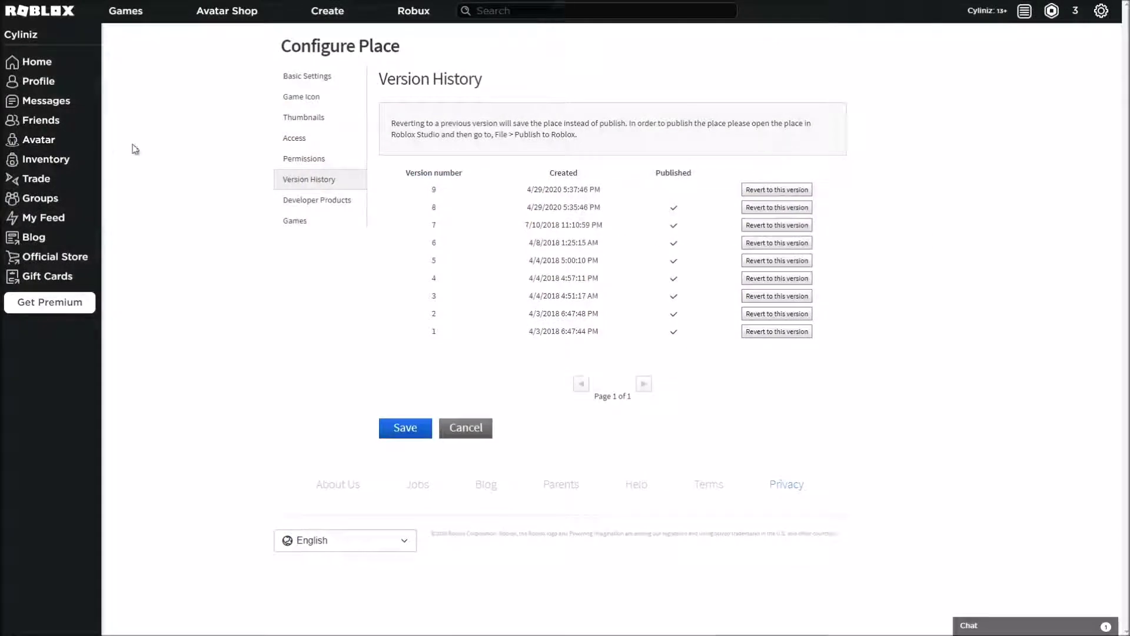
Save the place configuration in the browser and launch Cyber Blood in the Roblox player.
left_click(404, 429)
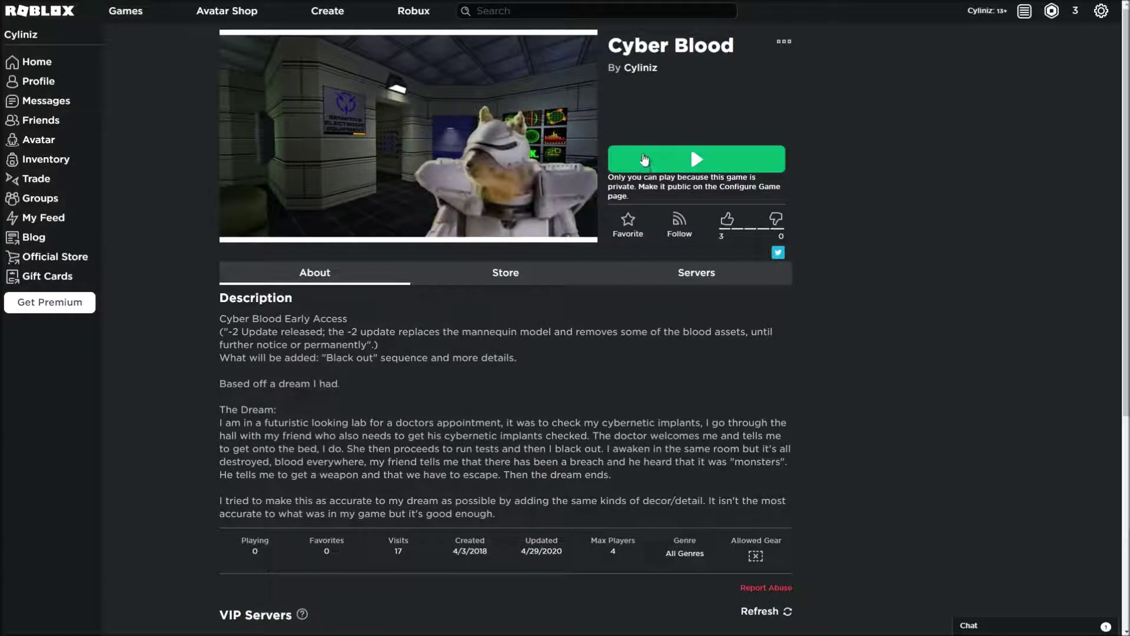
left_click(645, 160)
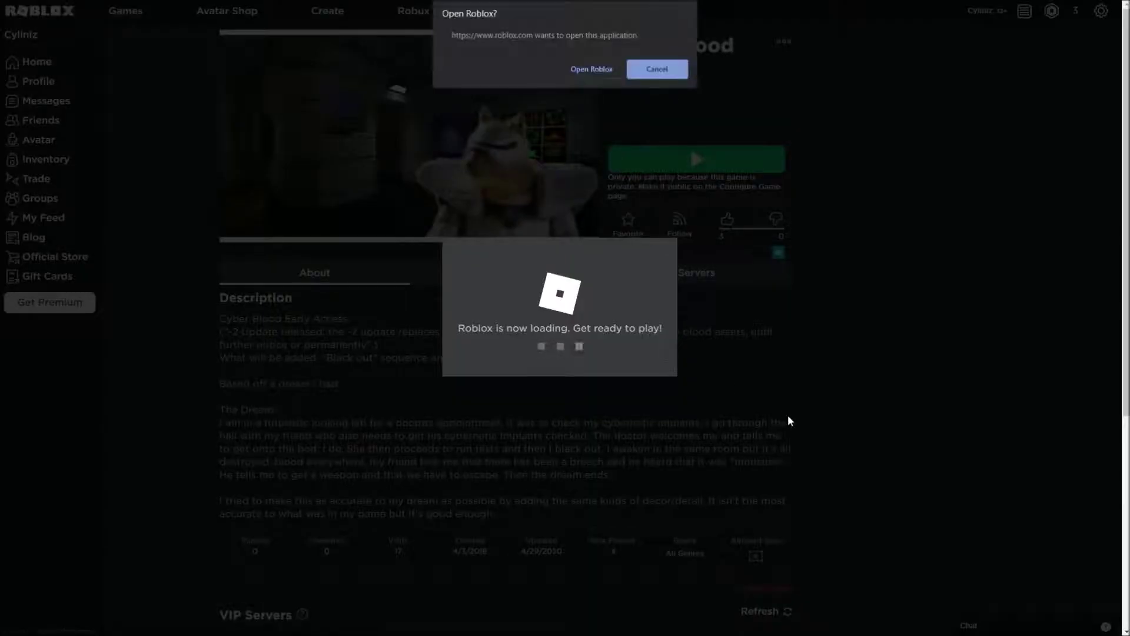
left_click(587, 69)
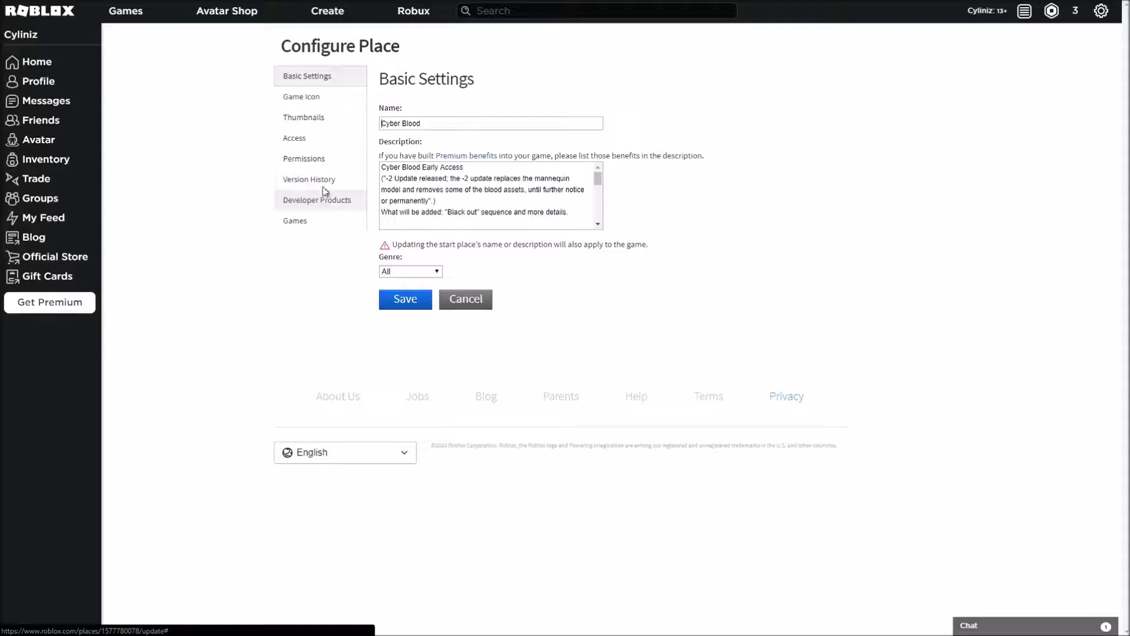
Revert the place to version 7 again from its version history, save the configuration and relaunch Cyber Blood.
left_click(323, 183)
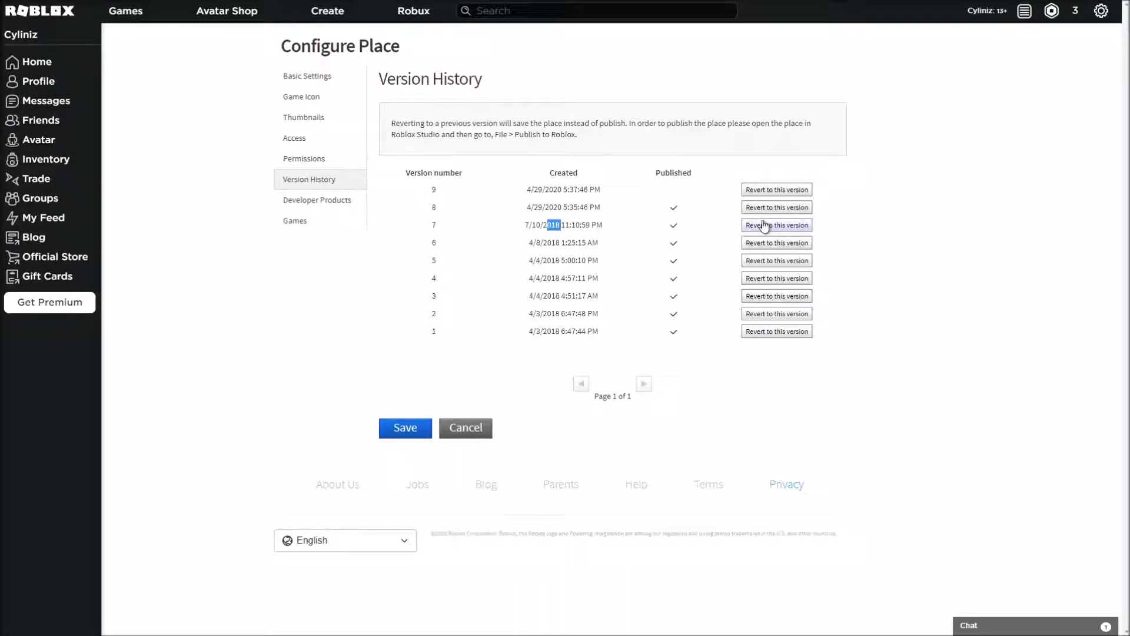
left_click(763, 226)
left_click(550, 333)
left_click(419, 426)
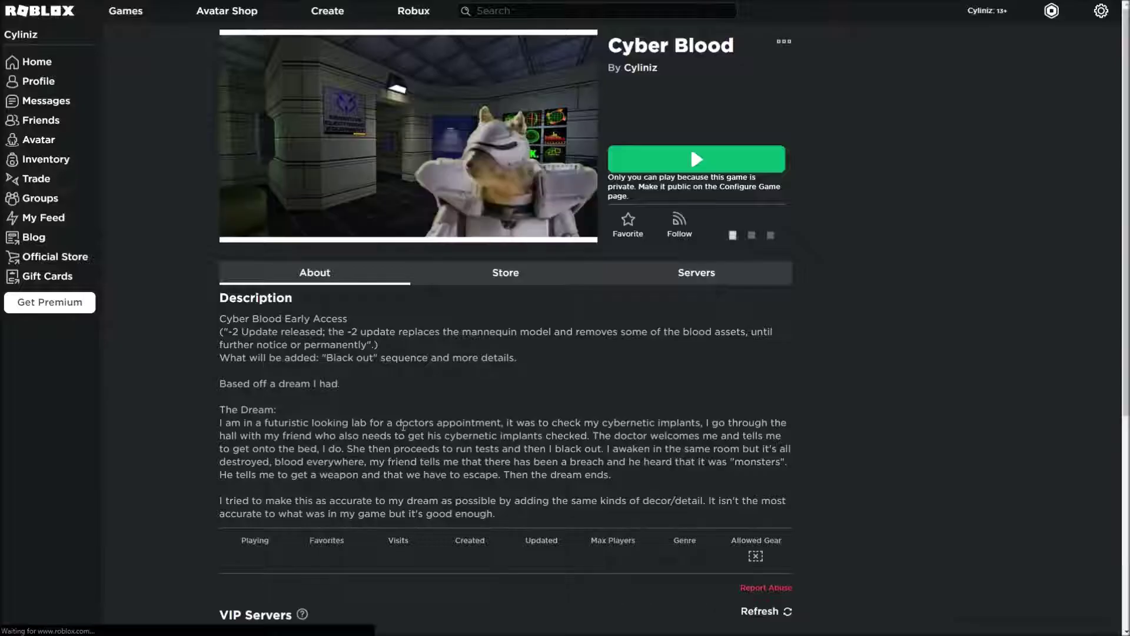
left_click(677, 159)
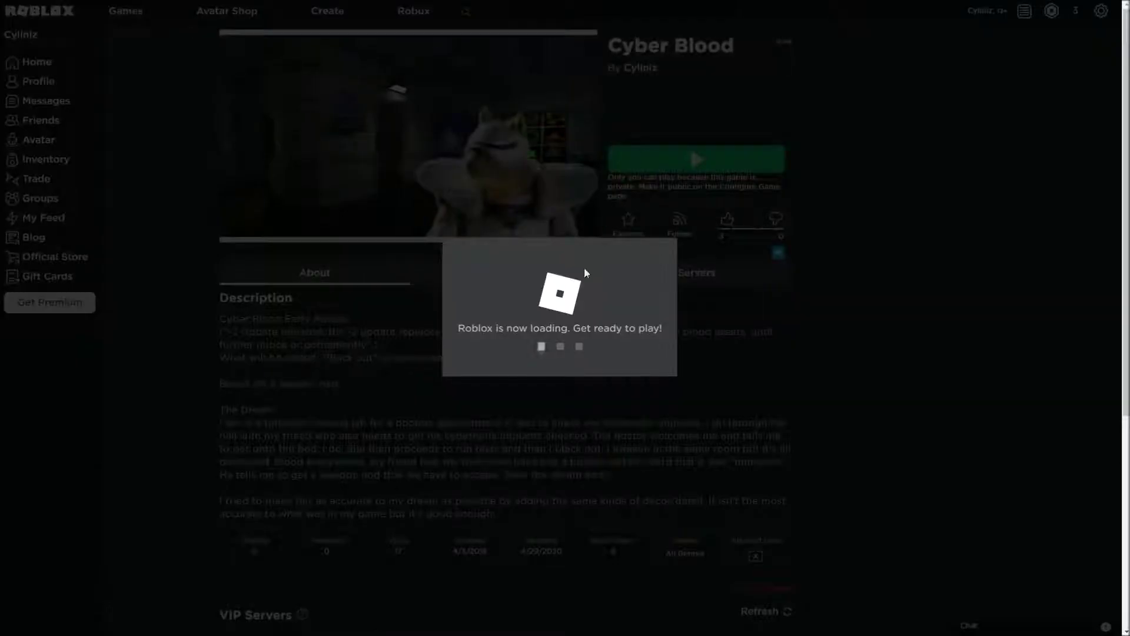
left_click(592, 73)
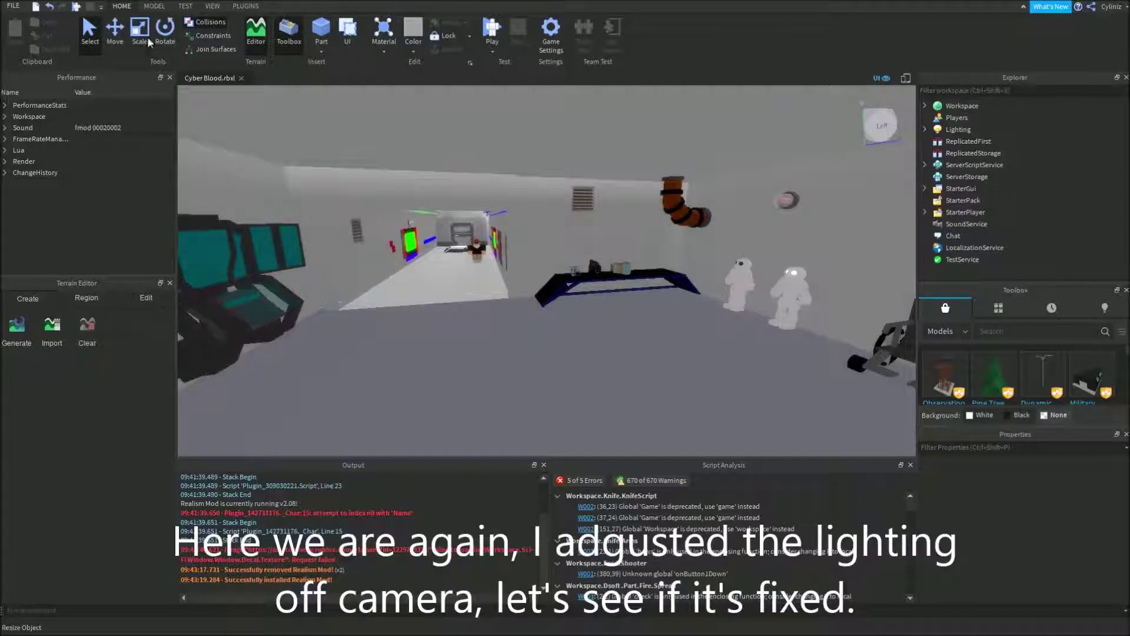
In Roblox Studio, playtest Cyber Blood.rbxl, check the lighting in the lab and corridor, and stop the test.
left_click(186, 7)
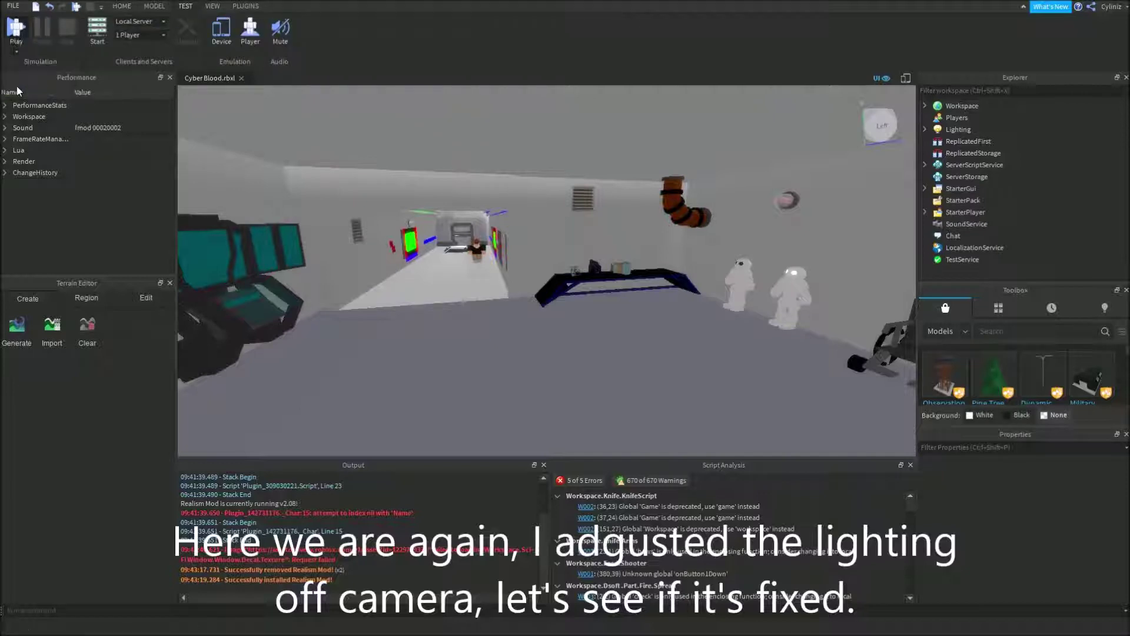
left_click(16, 31)
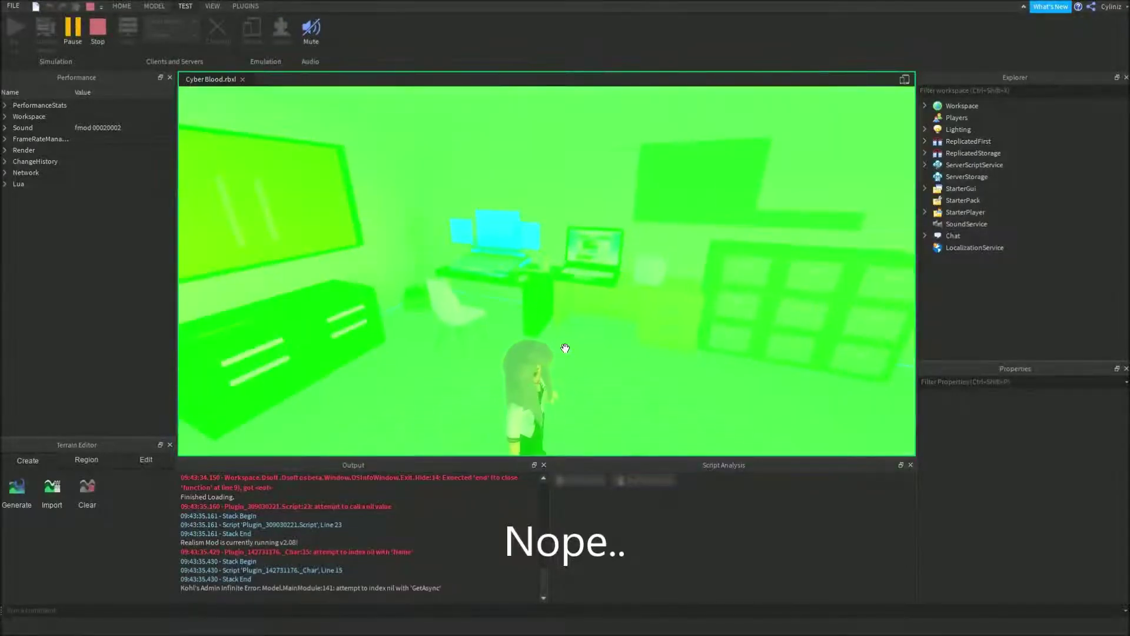
right_click_drag(565, 347, 565, 347)
key("w")
scroll(565, 348, "down", 3)
scroll(566, 348, "up", 7)
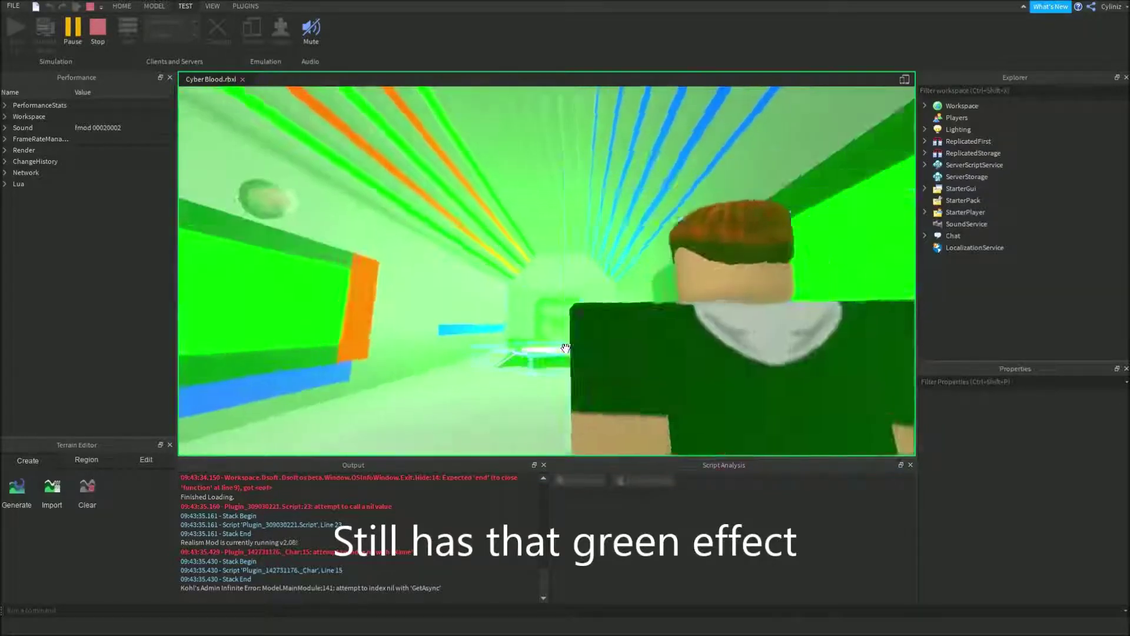
scroll(566, 348, "up", 1)
key("w")
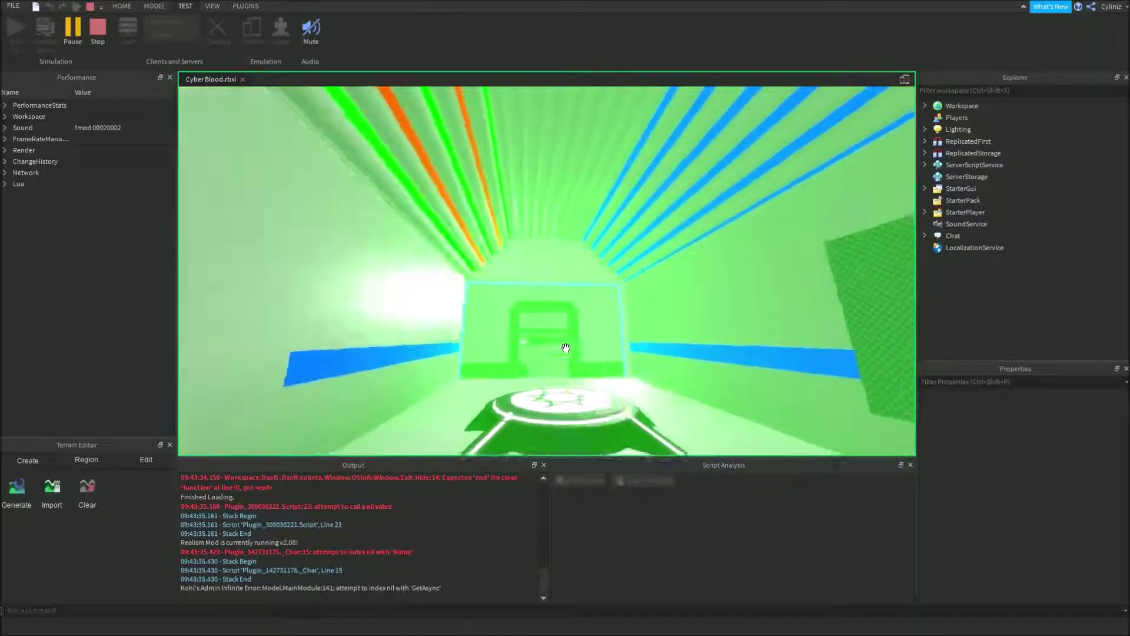
right_click_drag(566, 347, 567, 347)
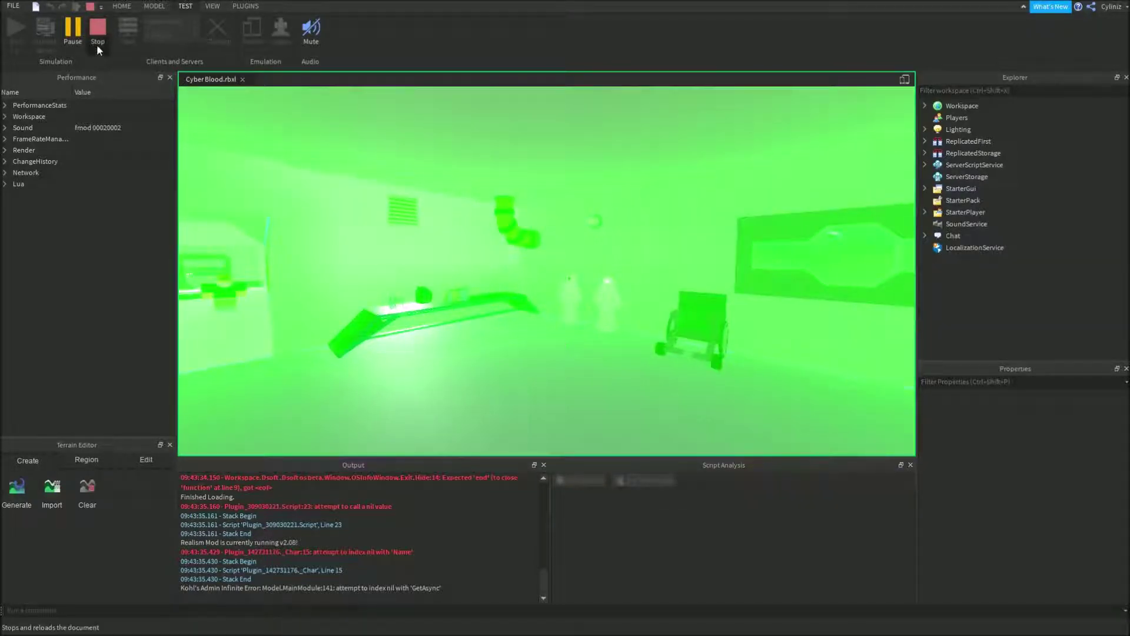
left_click(93, 44)
Close Cyber Blood.rbxl without saving its changes.
right_click_drag(510, 324, 510, 325)
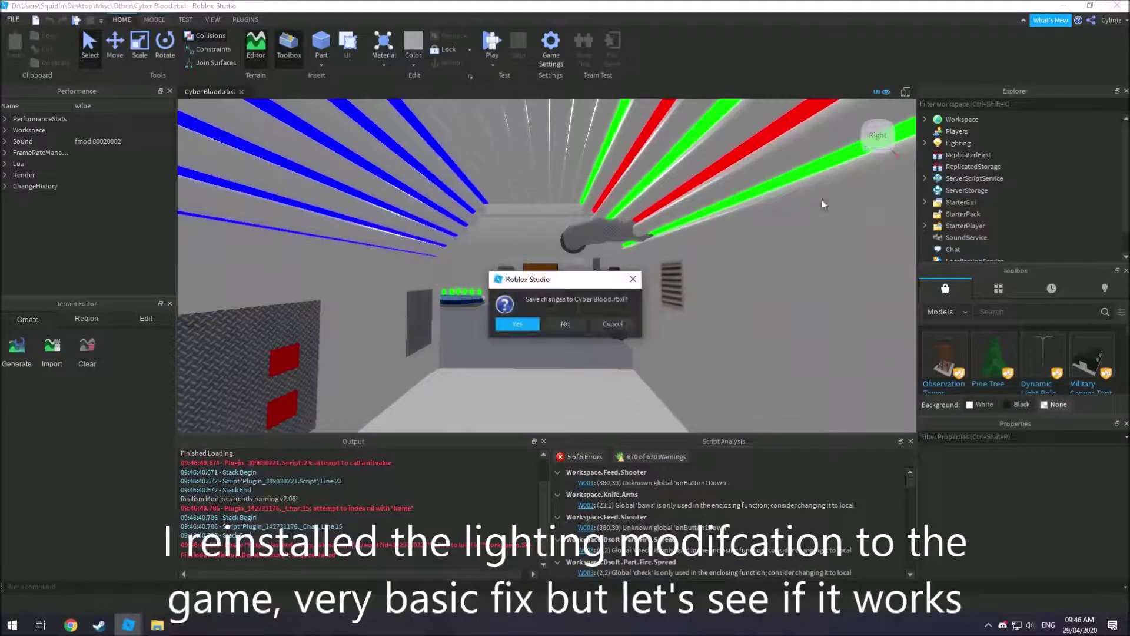
left_click(566, 326)
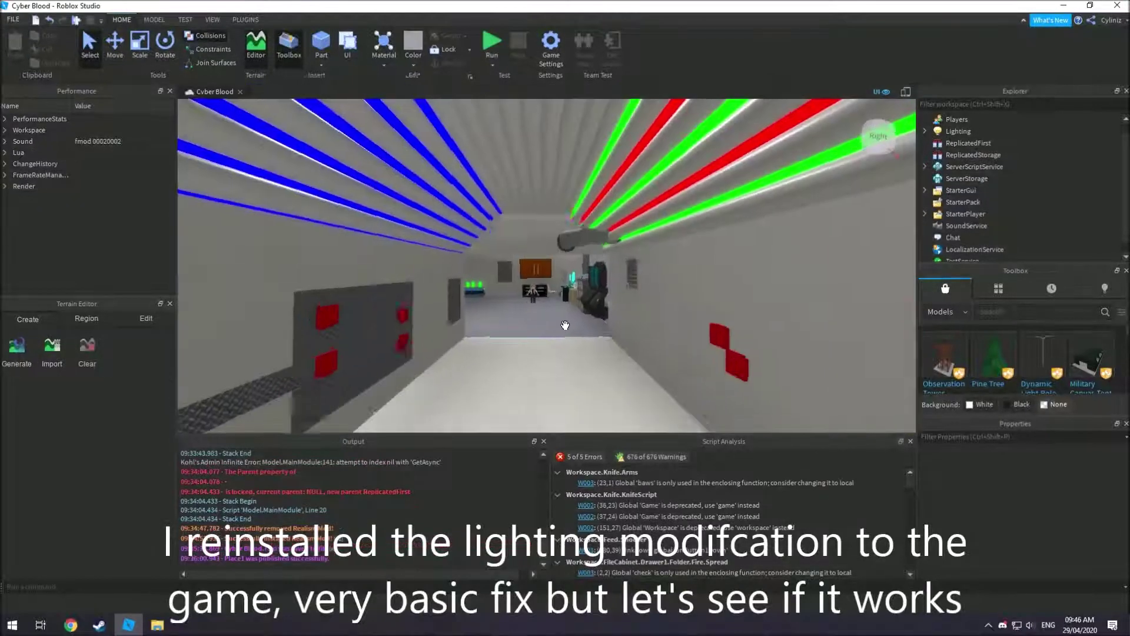
Playtest the Cyber Blood place opened from Roblox, check the lighting around the lab, and stop the test.
scroll(565, 325, "up", 2)
scroll(522, 212, "up", 1)
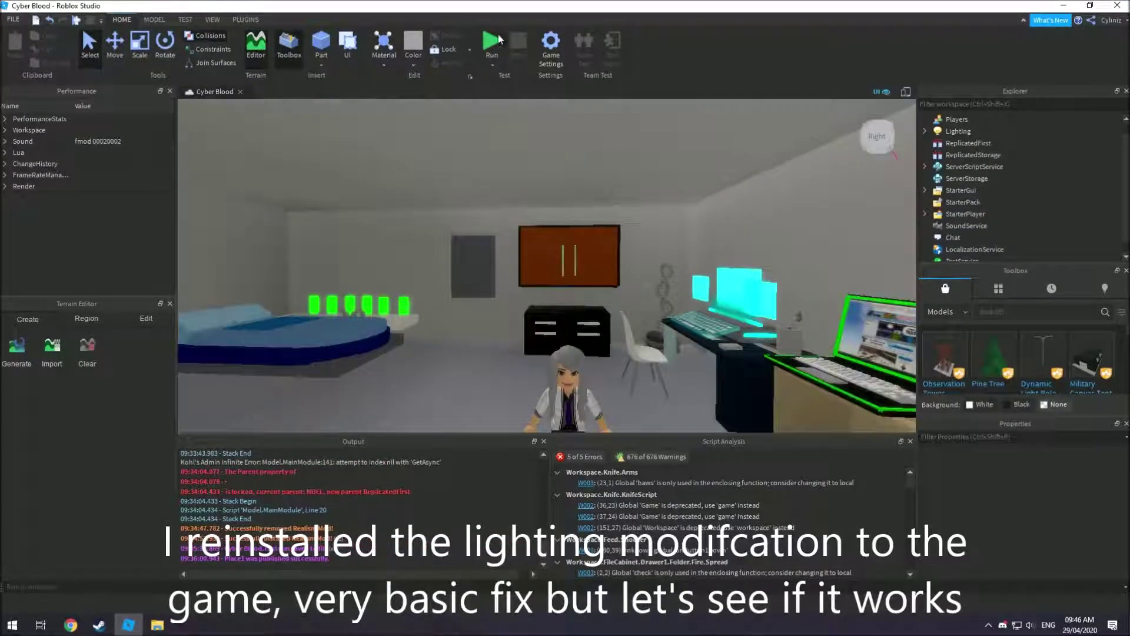
key("F5")
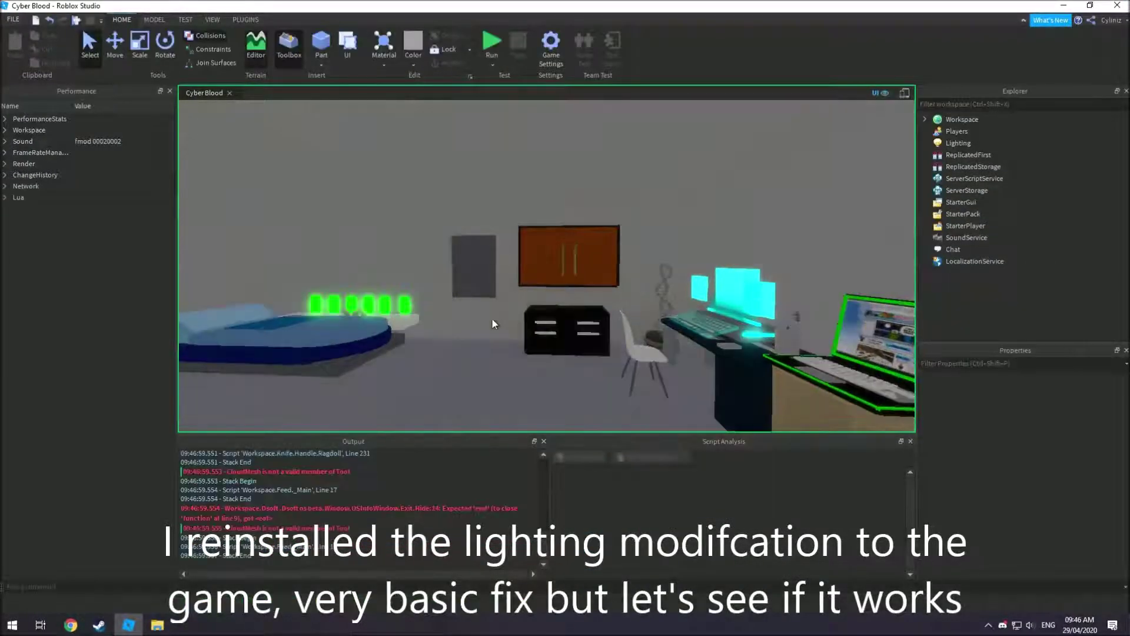
right_click_drag(341, 336, 342, 336)
key("w")
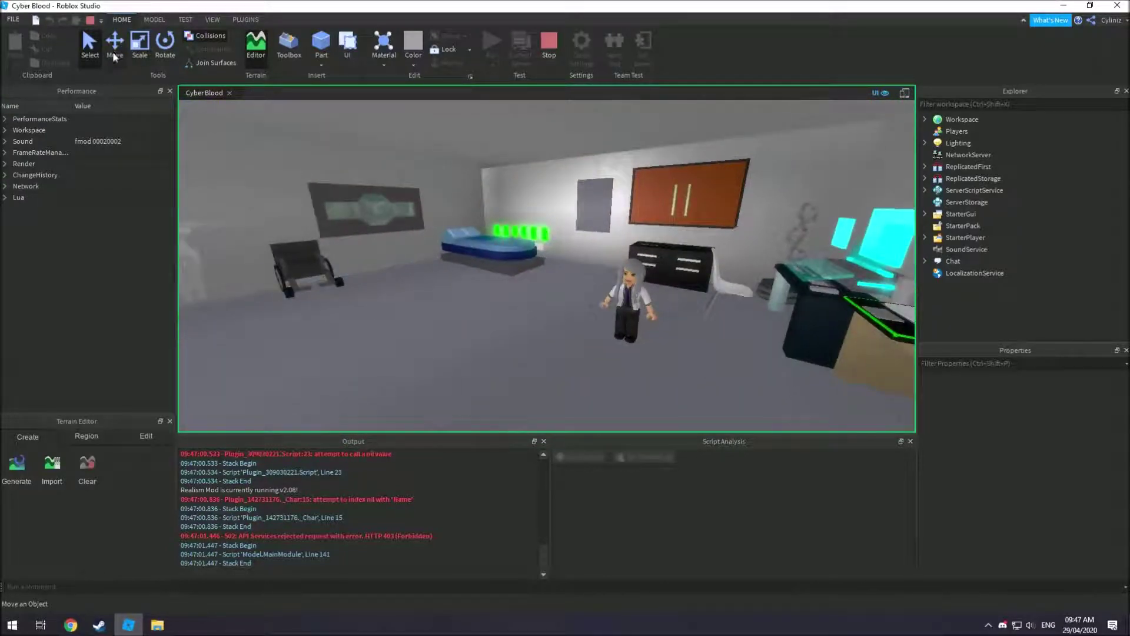
left_click(89, 23)
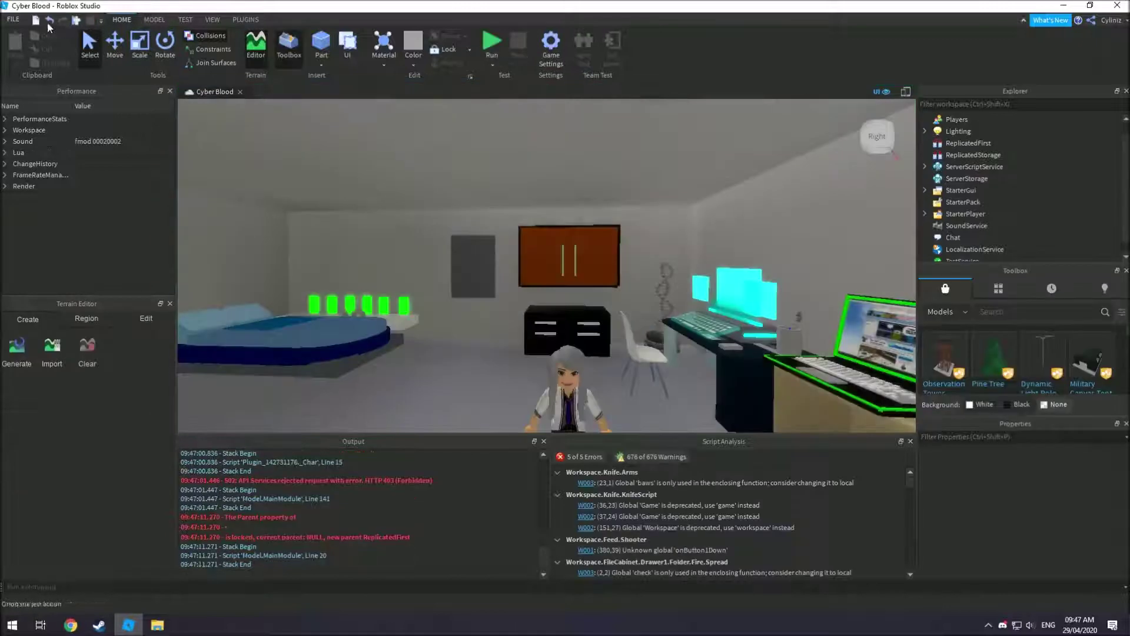
Save the Cyber Blood place to file and publish it to Roblox.
left_click(12, 20)
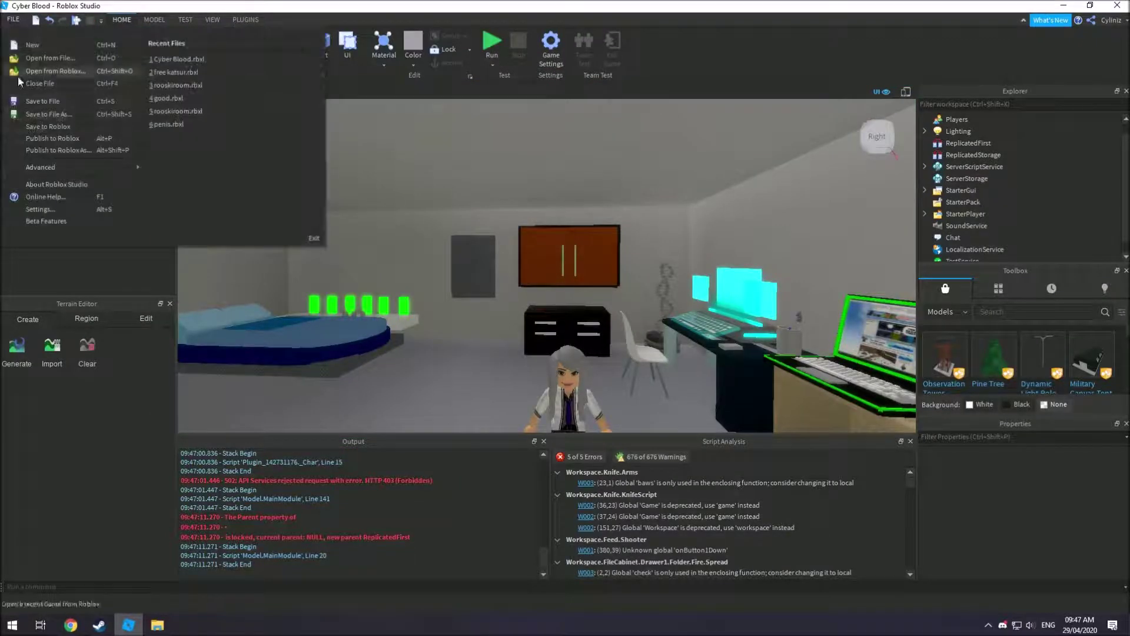
left_click(37, 103)
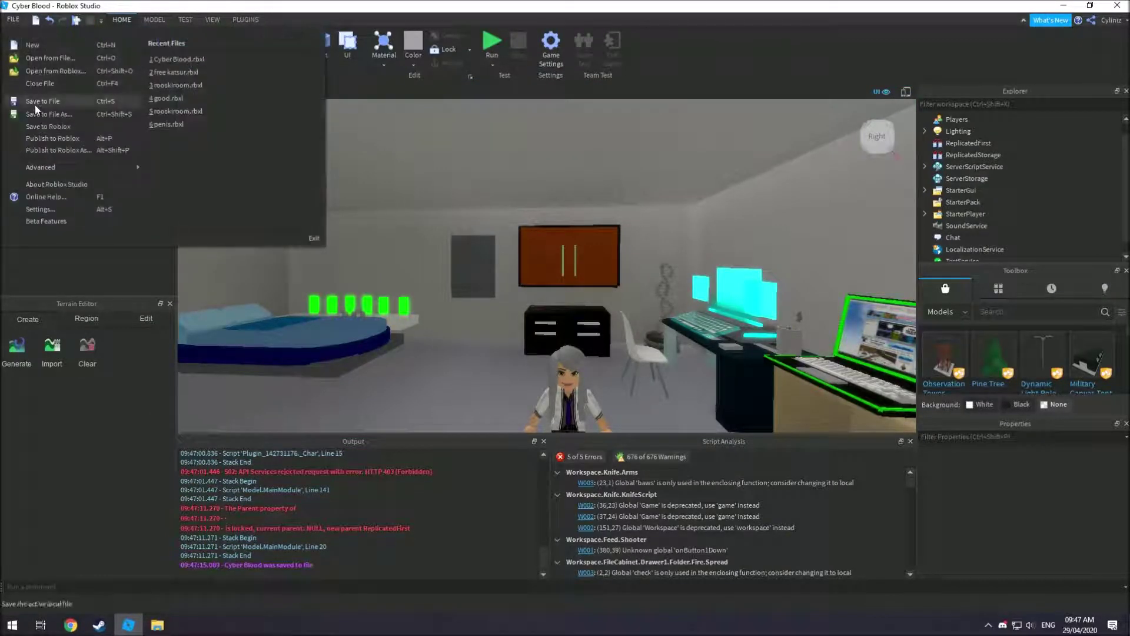
left_click(43, 142)
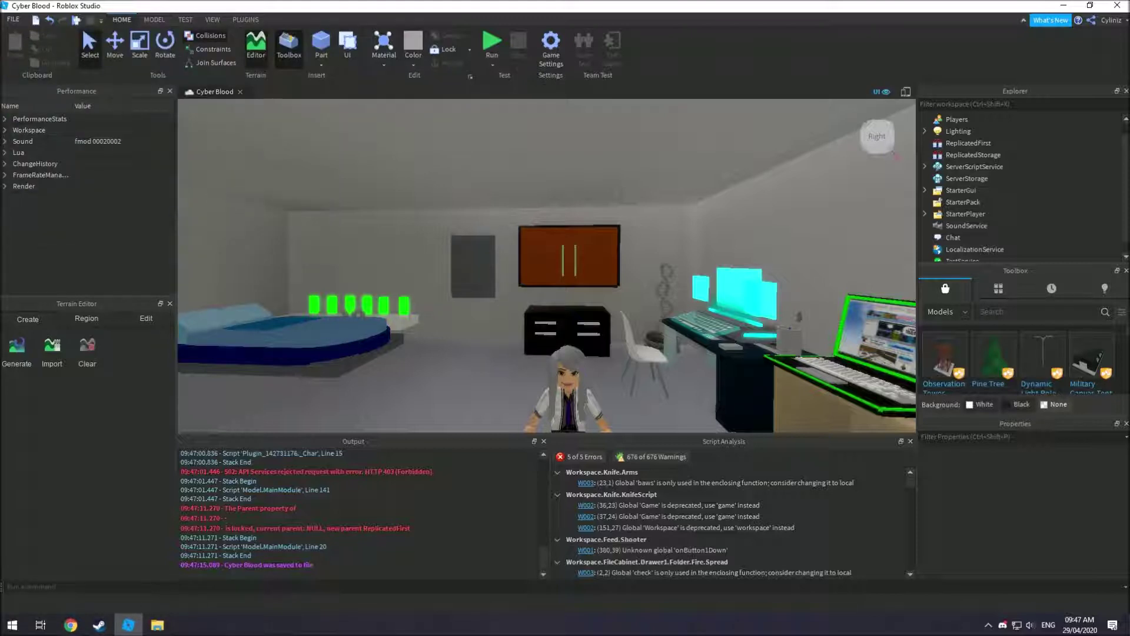
Publish the Cyber Blood place to Roblox and walk through the live game to check the corridor and lab lighting.
left_click(14, 21)
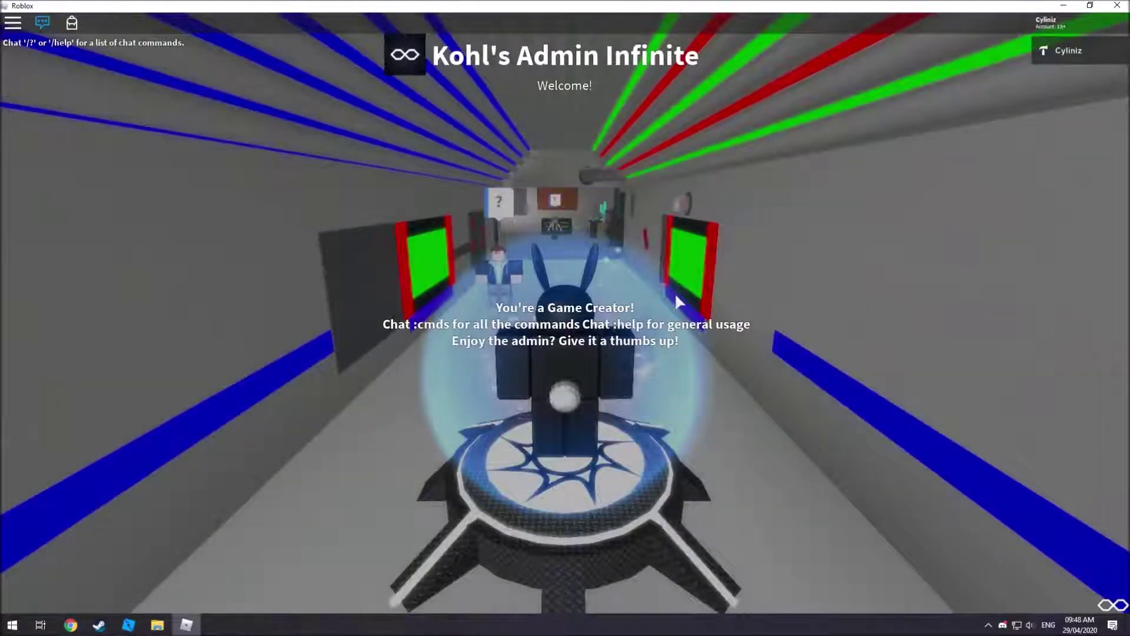
key("w")
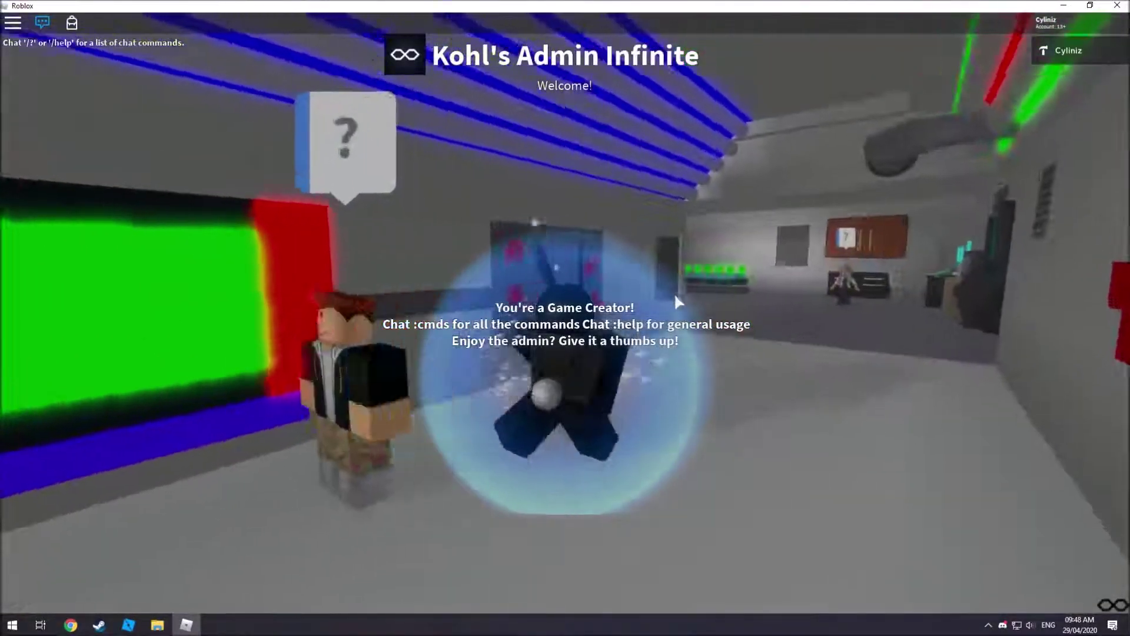
key("w")
right_click_drag(675, 297, 676, 295)
key("w")
key("w")
key("Right")
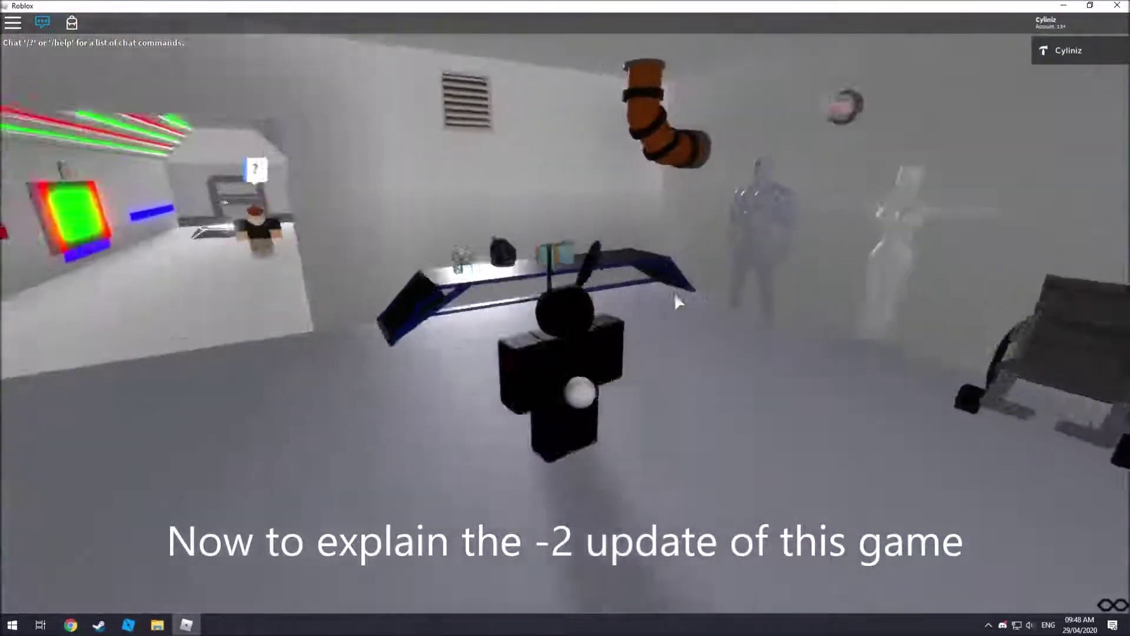
right_click_drag(674, 294, 674, 294)
key("w")
key("Right")
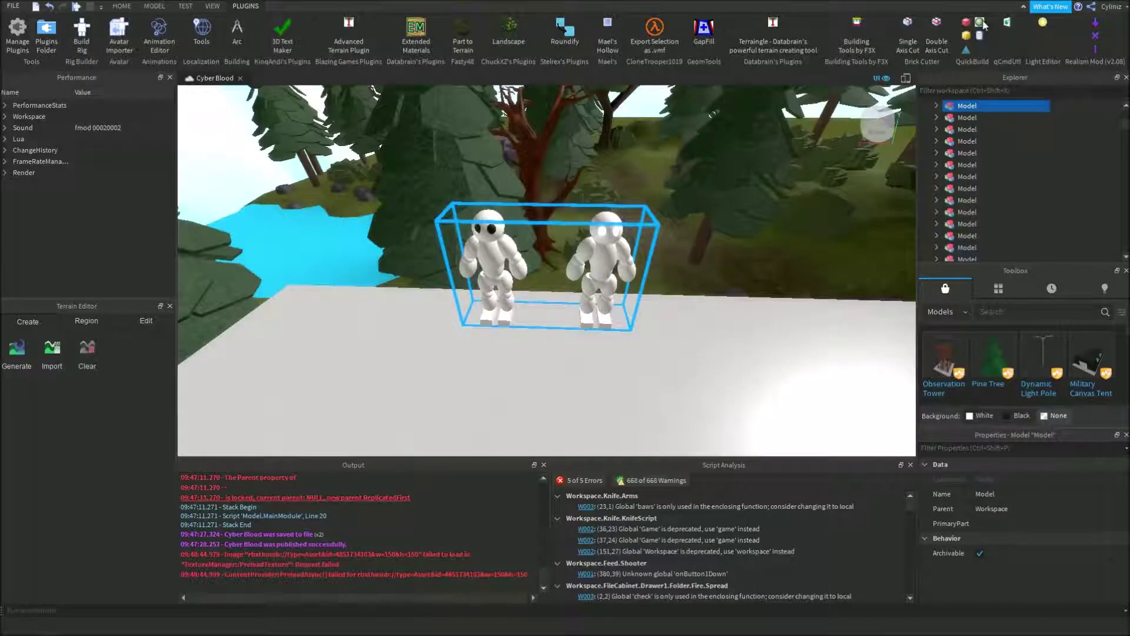
In Roblox Studio, lower the model of two white mannequins about 15.7 studs from the roof into the clean lab.
left_click(228, 123)
key("w")
right_click_drag(460, 338, 459, 338)
key("s")
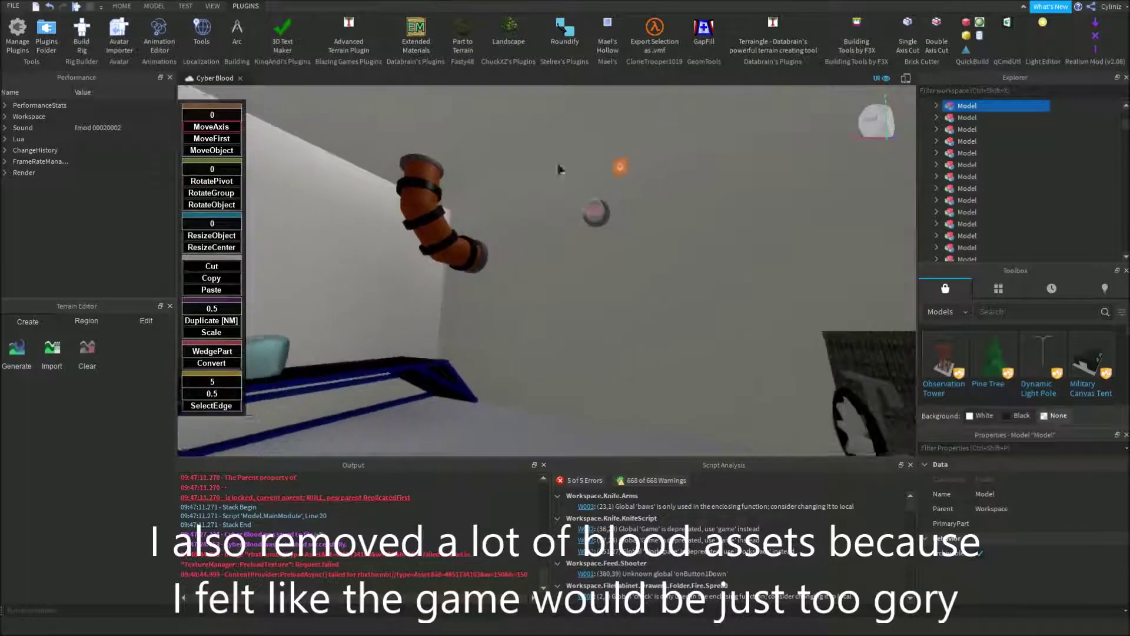
key("q")
left_click_drag(616, 161, 608, 396)
key("w")
right_click_drag(609, 395, 609, 396)
key("q")
key("e")
key("w")
key("q")
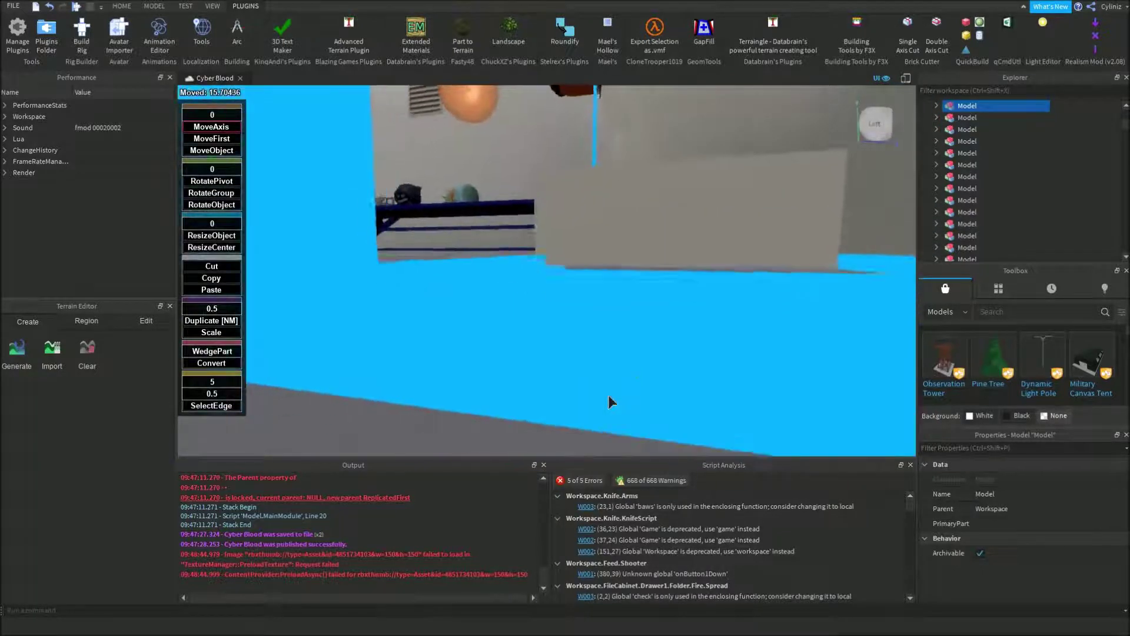
Fine-tune the mannequin pair's height by about 0.1 studs and shift it sideways along the clean lab's back wall, away from the wheelchair.
key("e")
left_click_drag(645, 380, 644, 387)
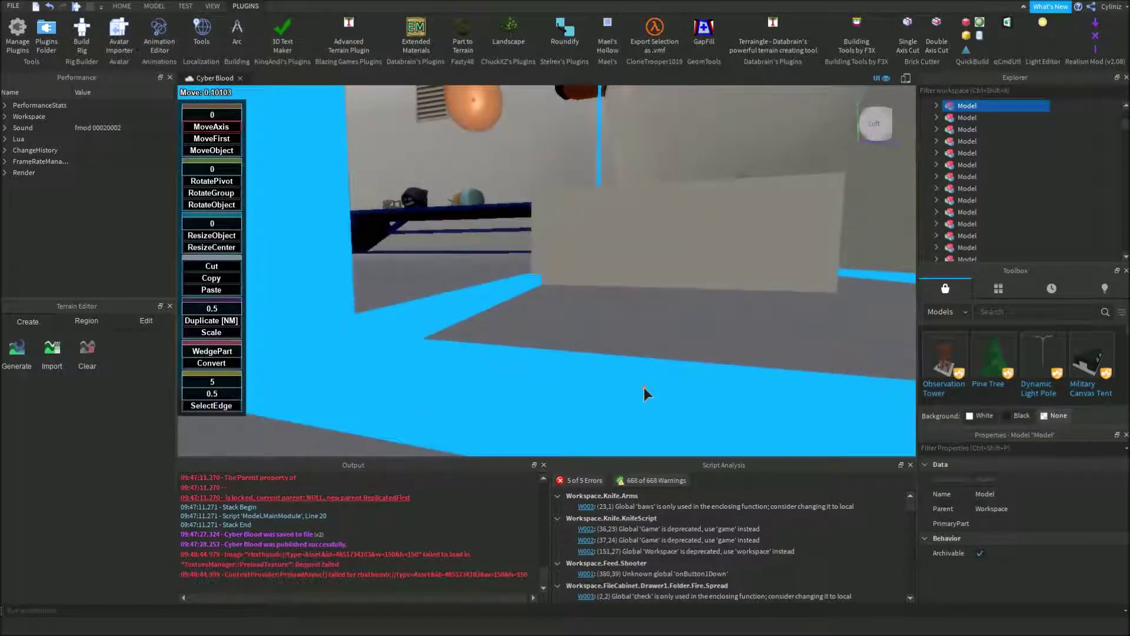
key("s")
key("a")
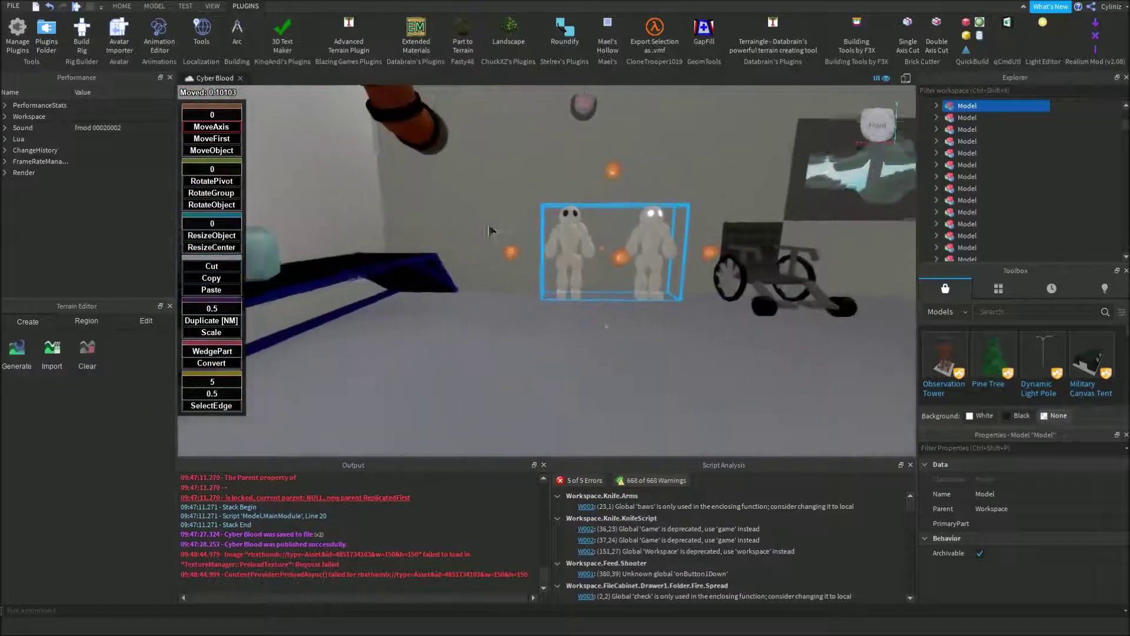
left_click_drag(514, 249, 481, 249)
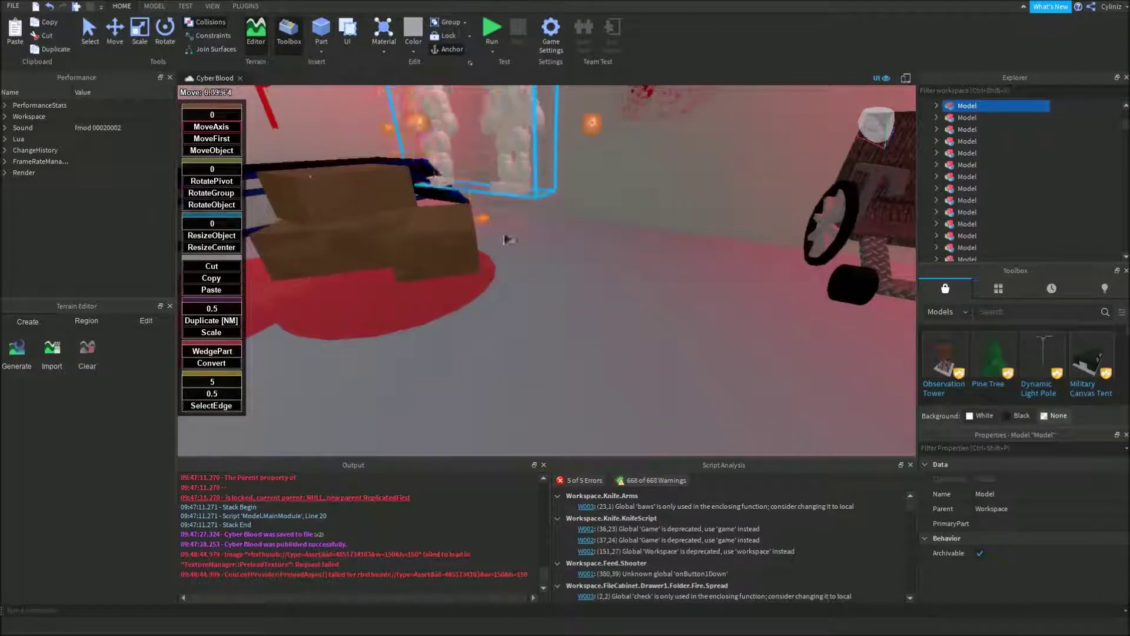
Position the mannequin pair on the bloodied lab's floor by the back wall, beside the wheelchair, and clear the selection.
left_click_drag(504, 238, 504, 258)
key("s")
right_click_drag(504, 258, 541, 234)
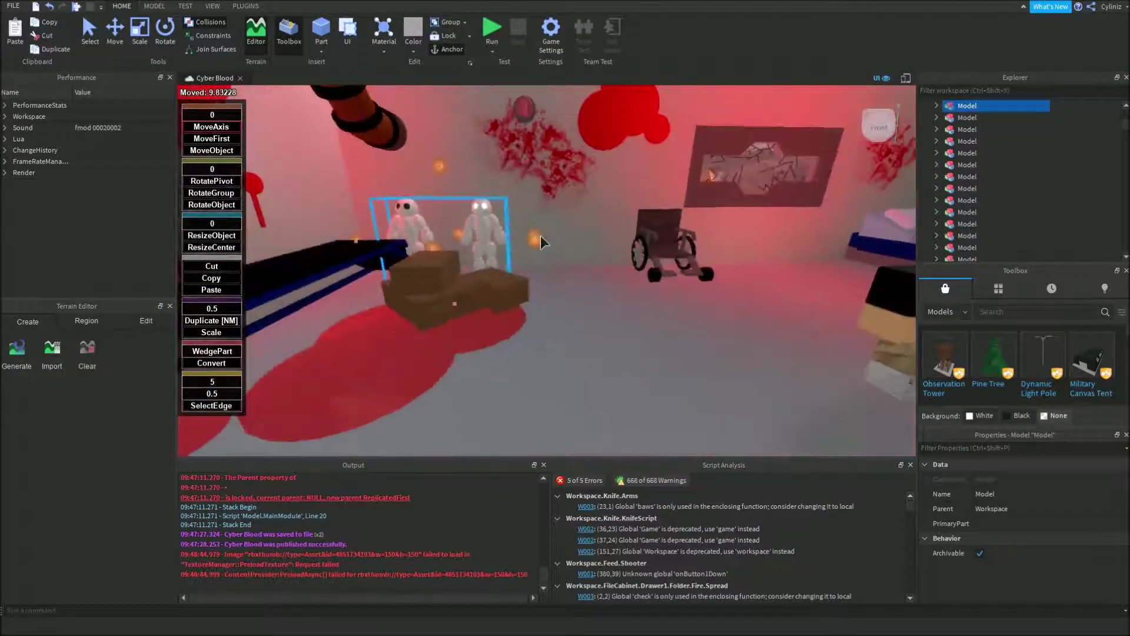
scroll(614, 235, "up", 5)
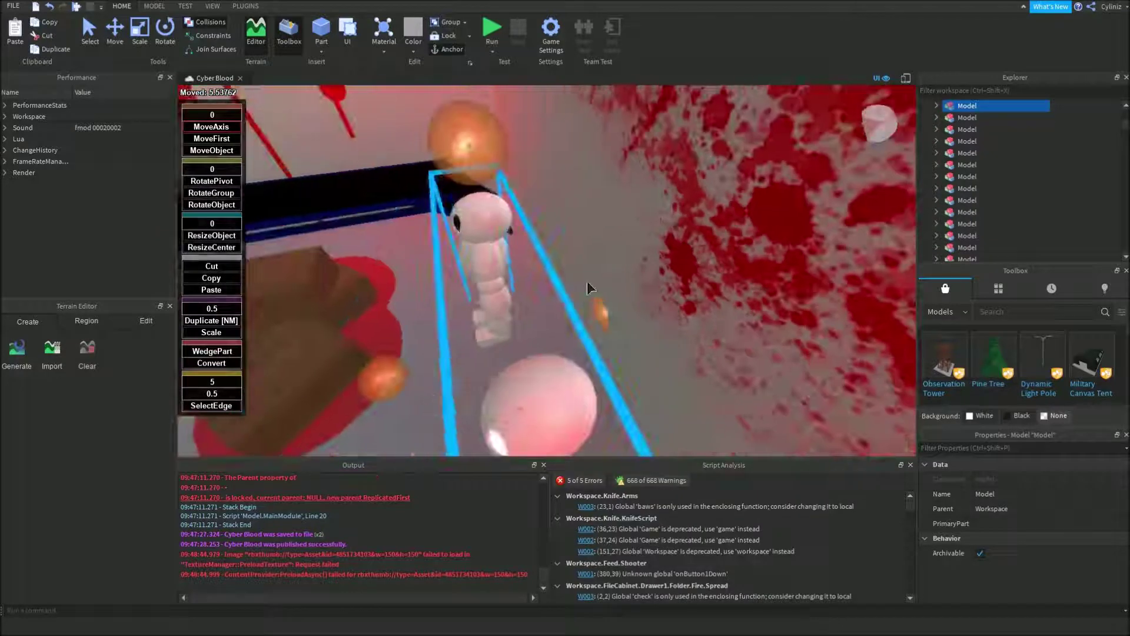
left_click_drag(639, 300, 645, 299)
scroll(645, 299, "down", 5)
mouse_move(645, 299)
right_mouse_down()
mouse_move(612, 286)
mouse_move(629, 287)
right_mouse_up()
right_click_drag(473, 153, 500, 155)
left_click(614, 434)
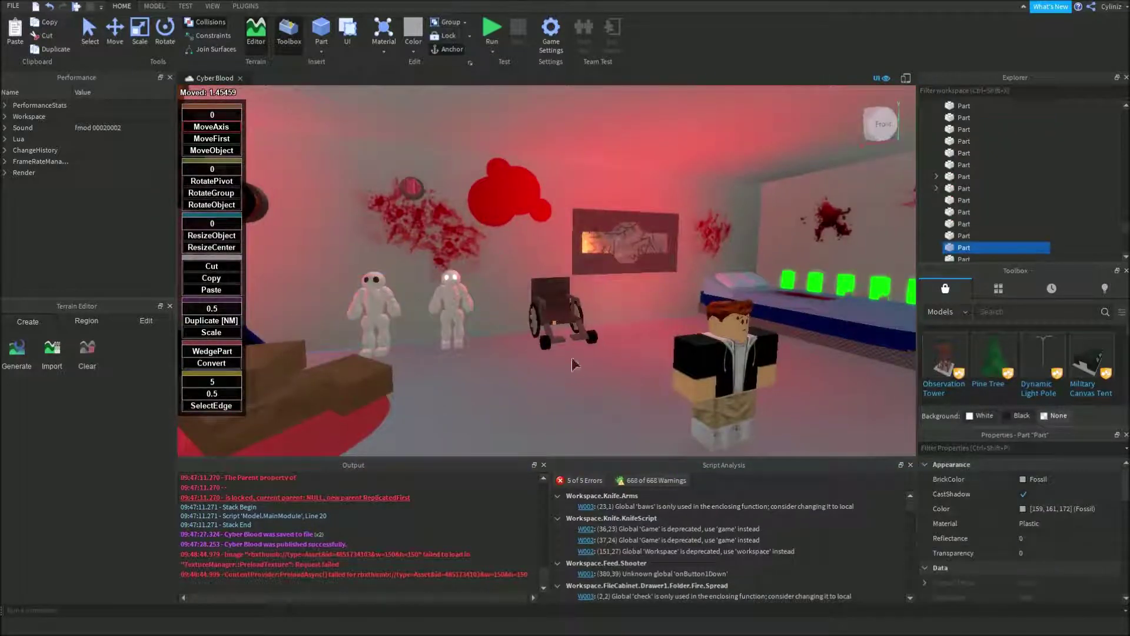
scroll(623, 320, "up", 10)
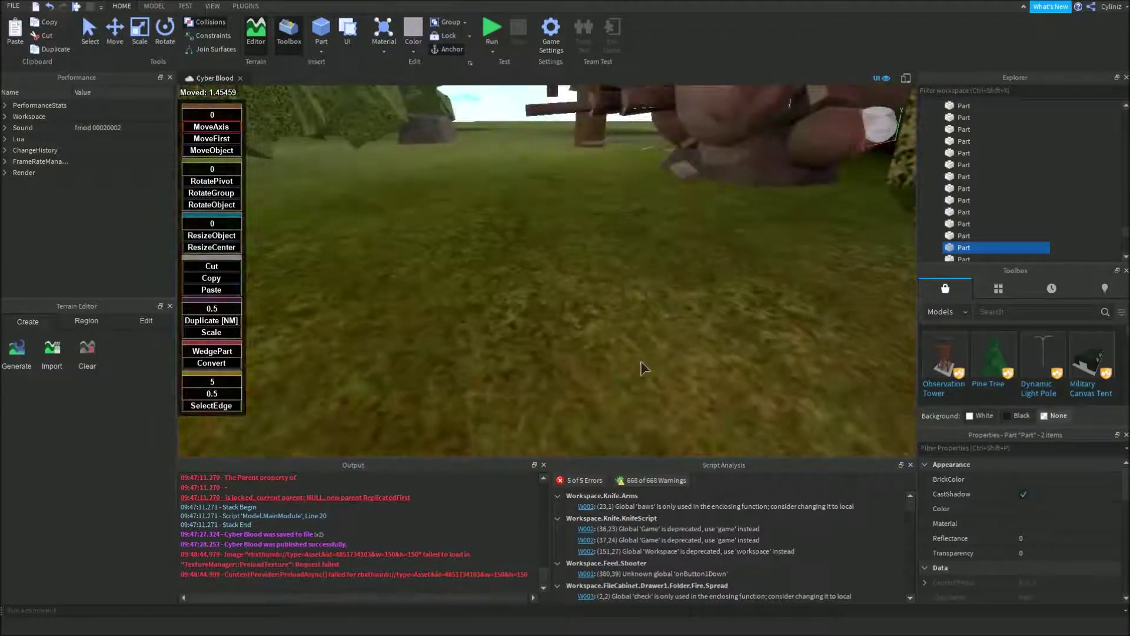
left_click(644, 368)
scroll(644, 368, "down", 10)
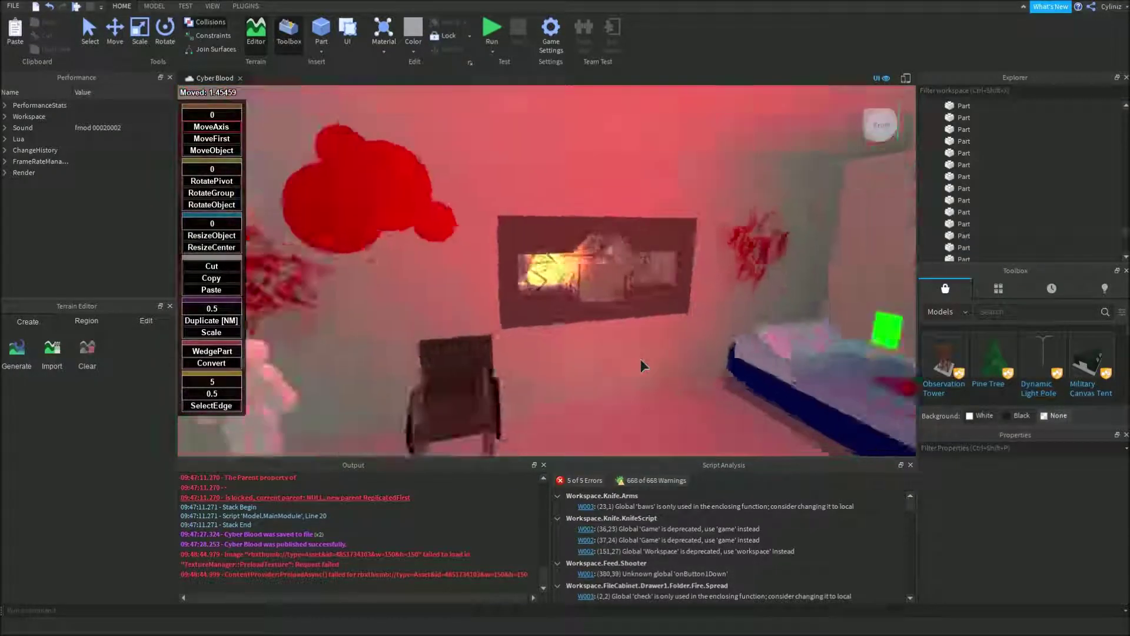
scroll(643, 365, "down", 3)
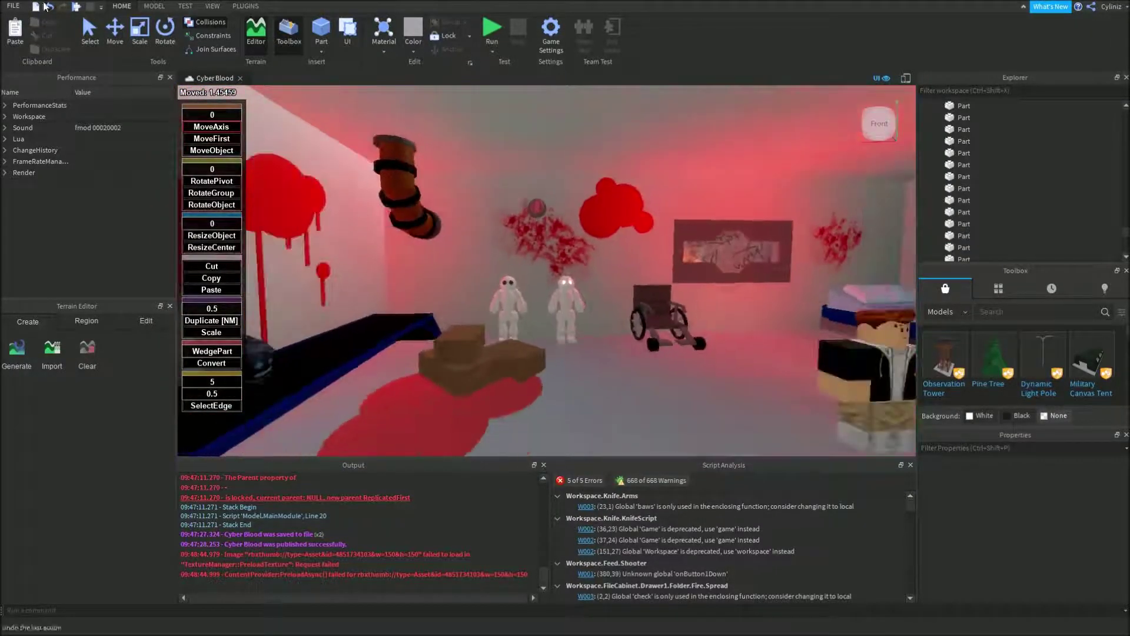
Save the edited Cyber Blood place to file and publish it to Roblox.
left_click(13, 7)
key("ctrl+s")
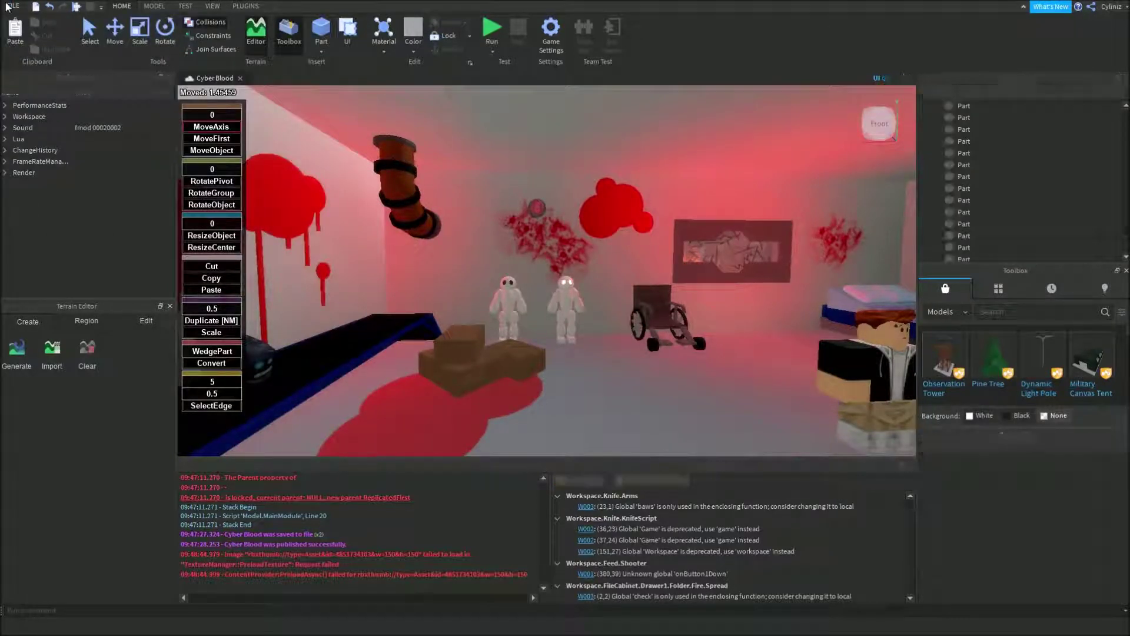
left_click(7, 7)
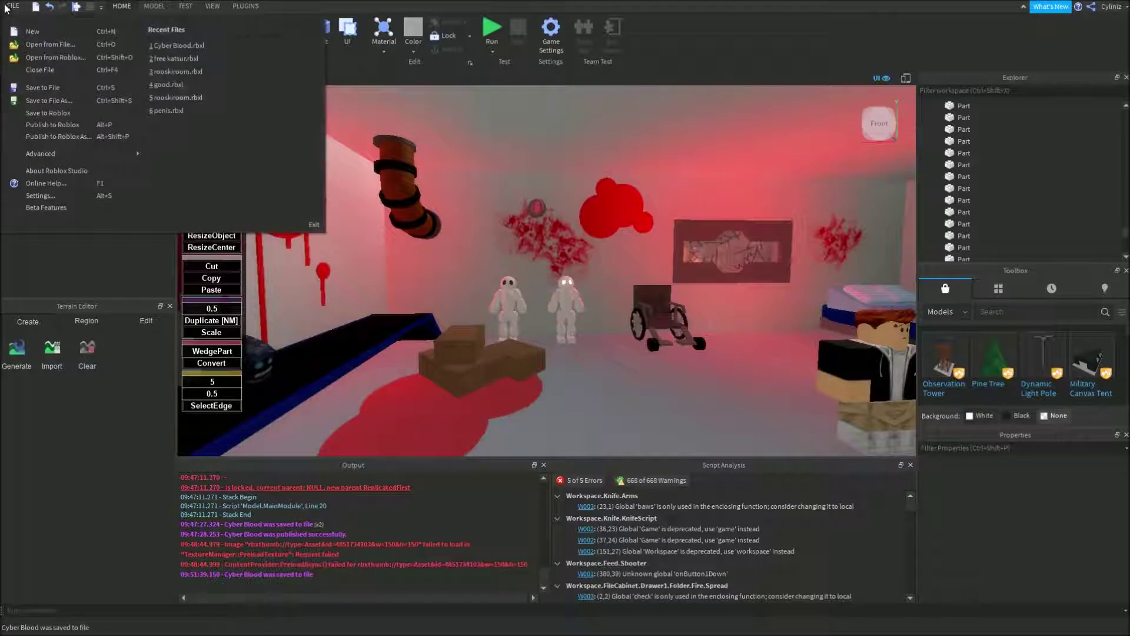
left_click(44, 122)
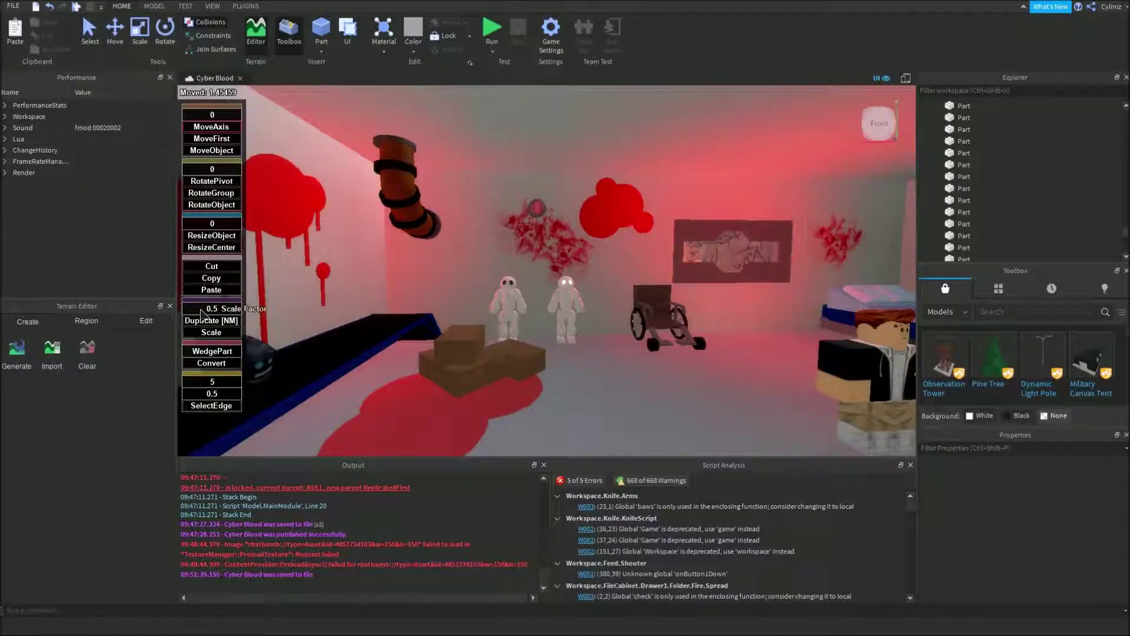
left_click(13, 7)
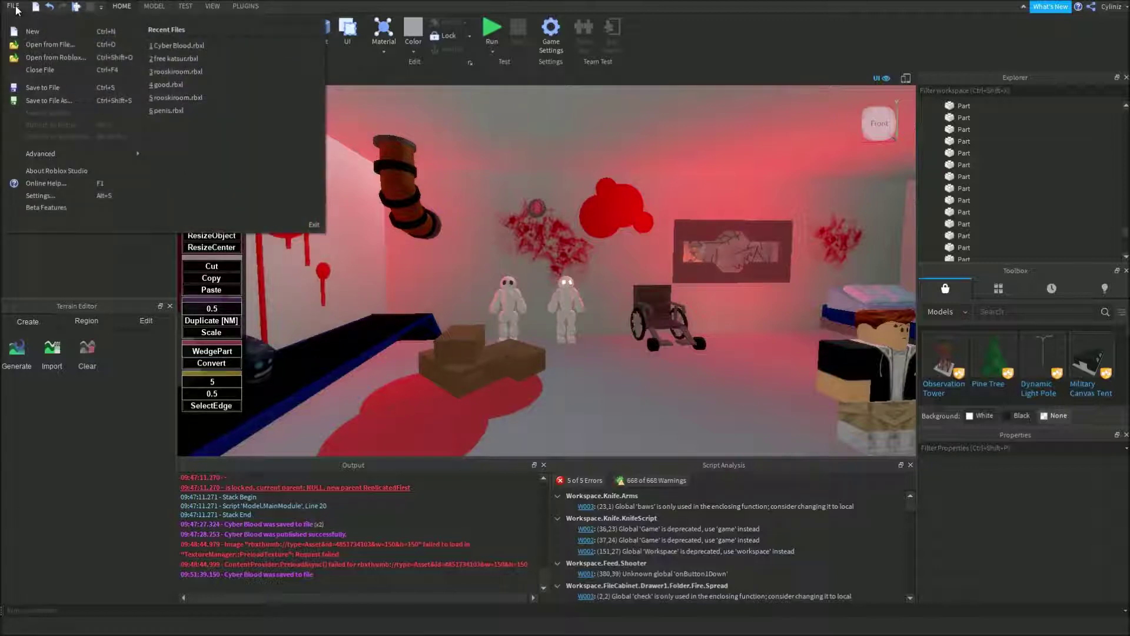
left_click(16, 10)
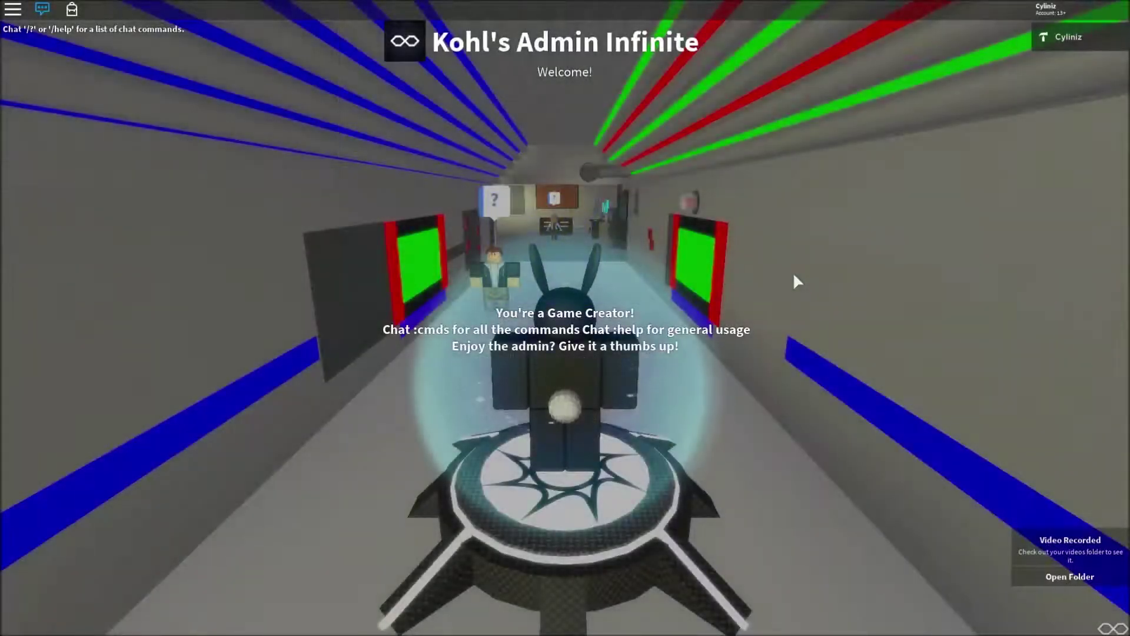
Join the republished Cyber Blood game and walk around the spawn corridor to check its lighting.
right_click_drag(871, 338, 870, 336)
key("shift")
key("w")
key("space")
scroll(566, 318, "up", 5)
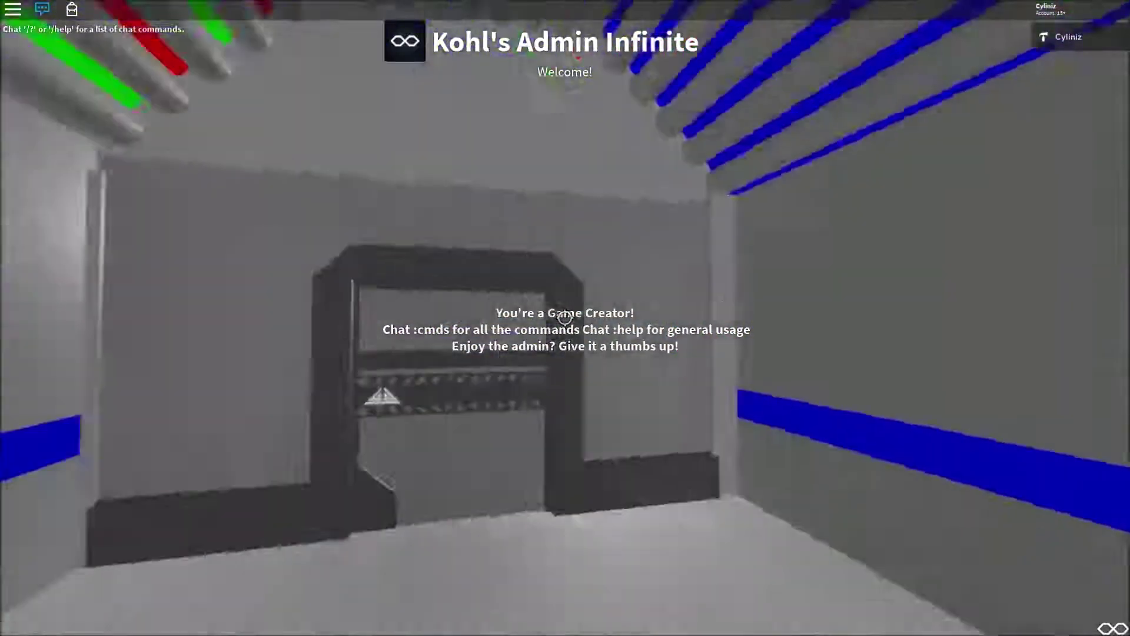
key("w")
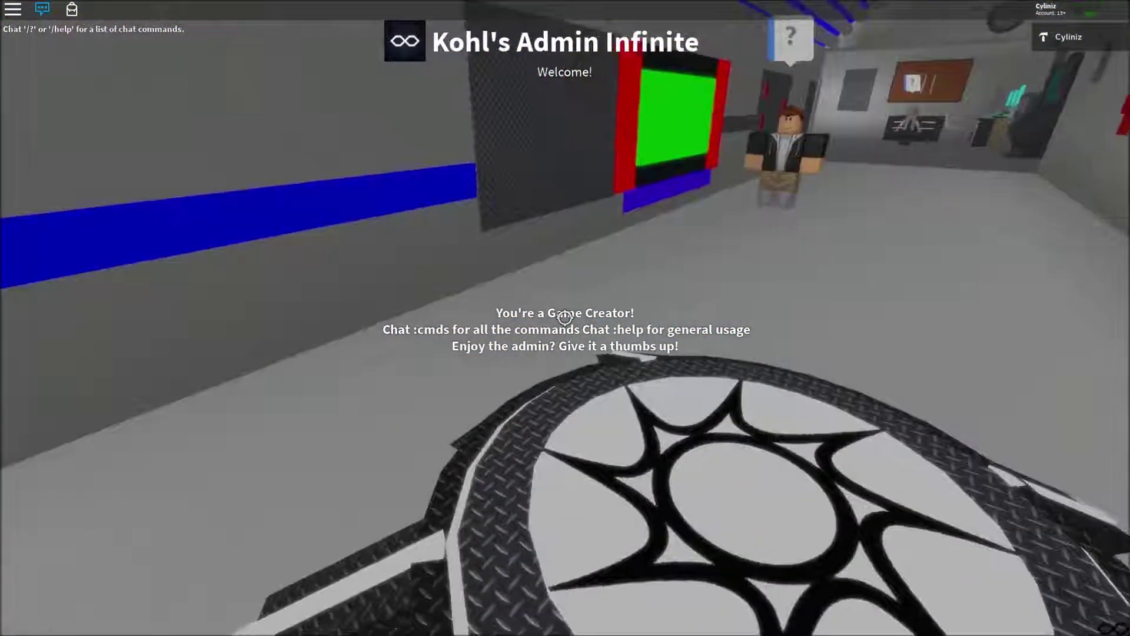
key("w")
key("w")
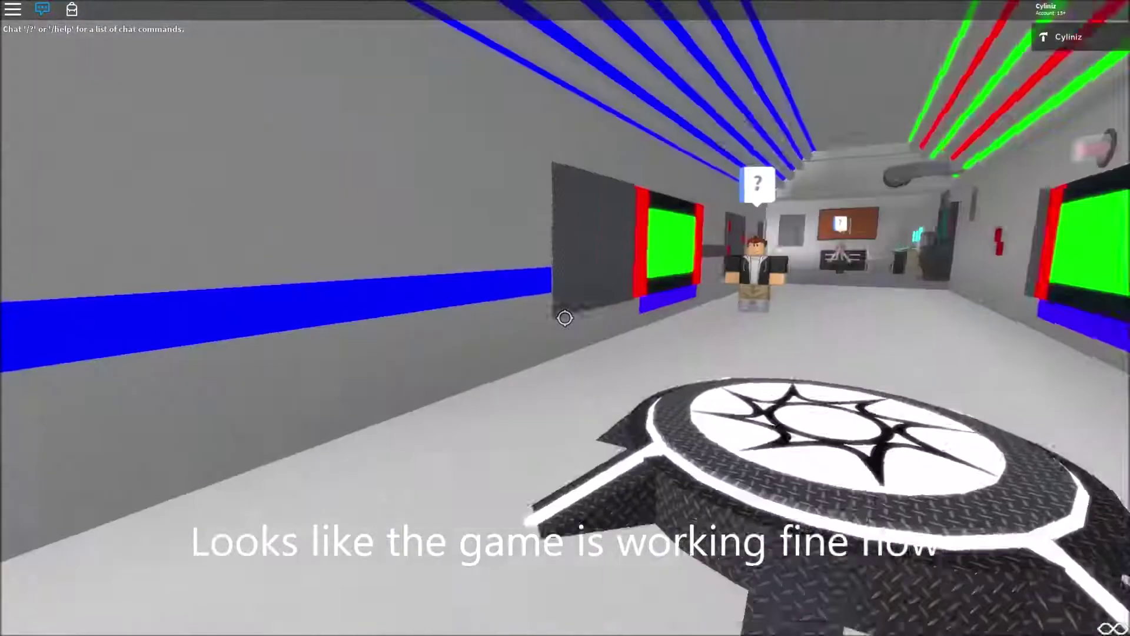
key("w")
key("w")
scroll(565, 317, "down", 3)
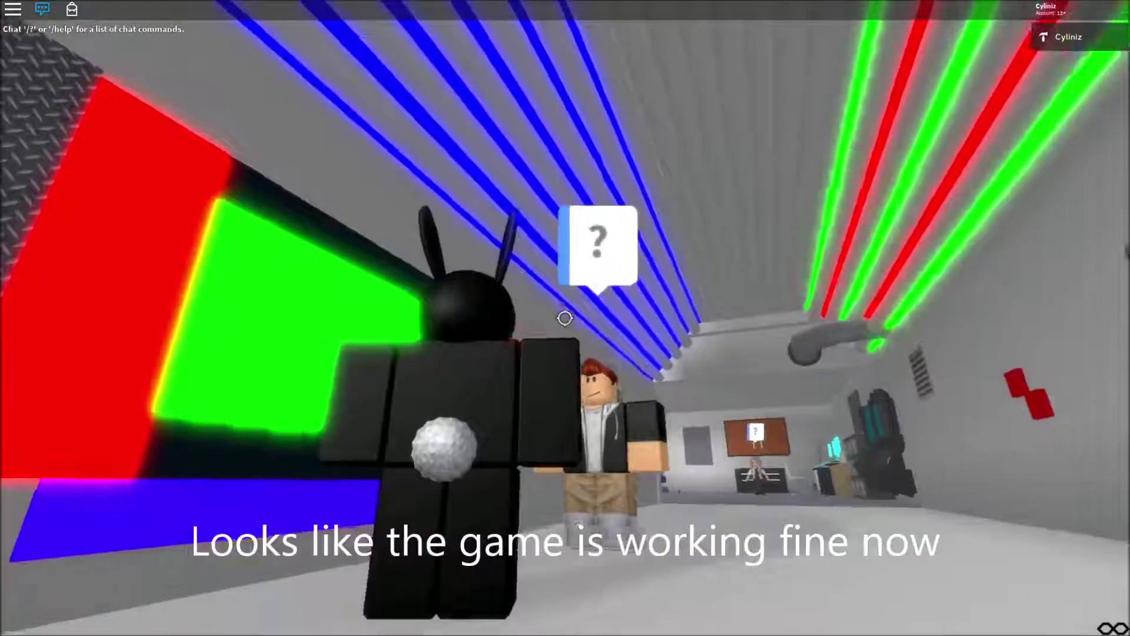
Test the corridor character's dialogue by answering "Yes" to the cyber check question.
left_click(565, 318)
scroll(565, 318, "down", 2)
key("shift")
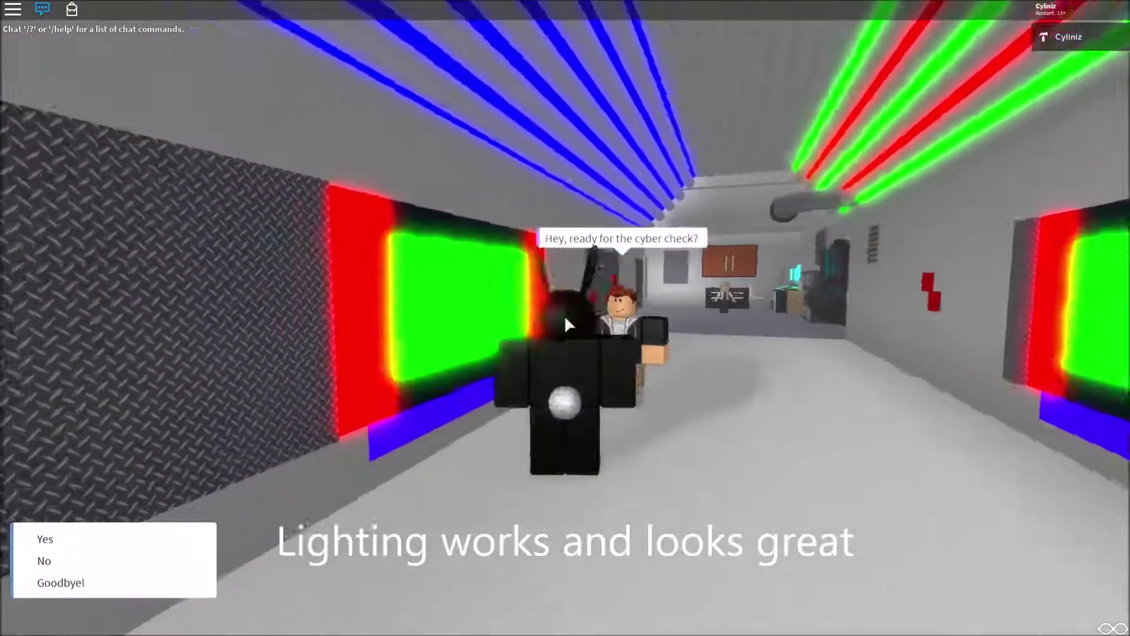
right_click_drag(564, 315, 513, 315)
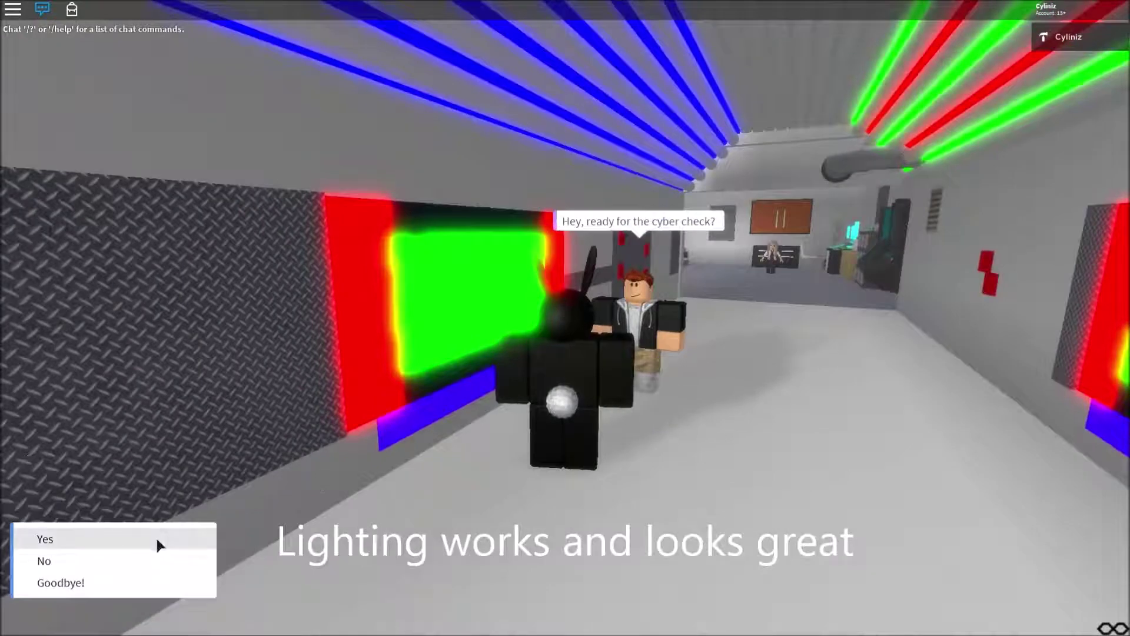
left_click(156, 537)
Walk into the clean lab and test the grey-haired scientist's dialogue by answering "Yes I am".
right_click_drag(581, 467, 580, 467)
key("w")
key("w")
key("d")
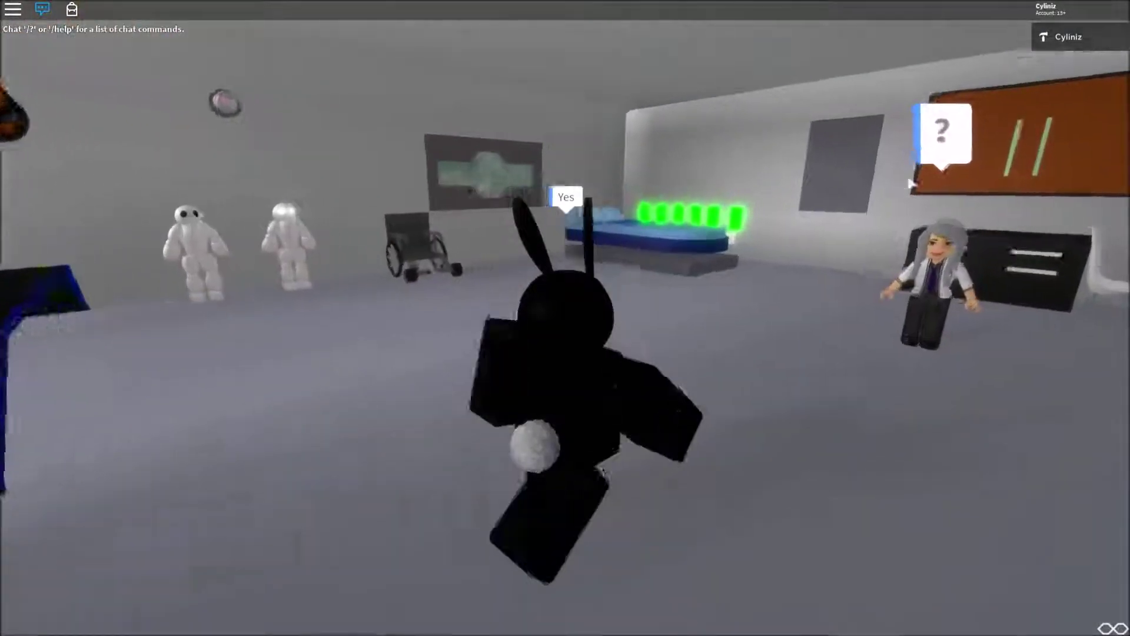
left_click(897, 135)
key("w")
key("d")
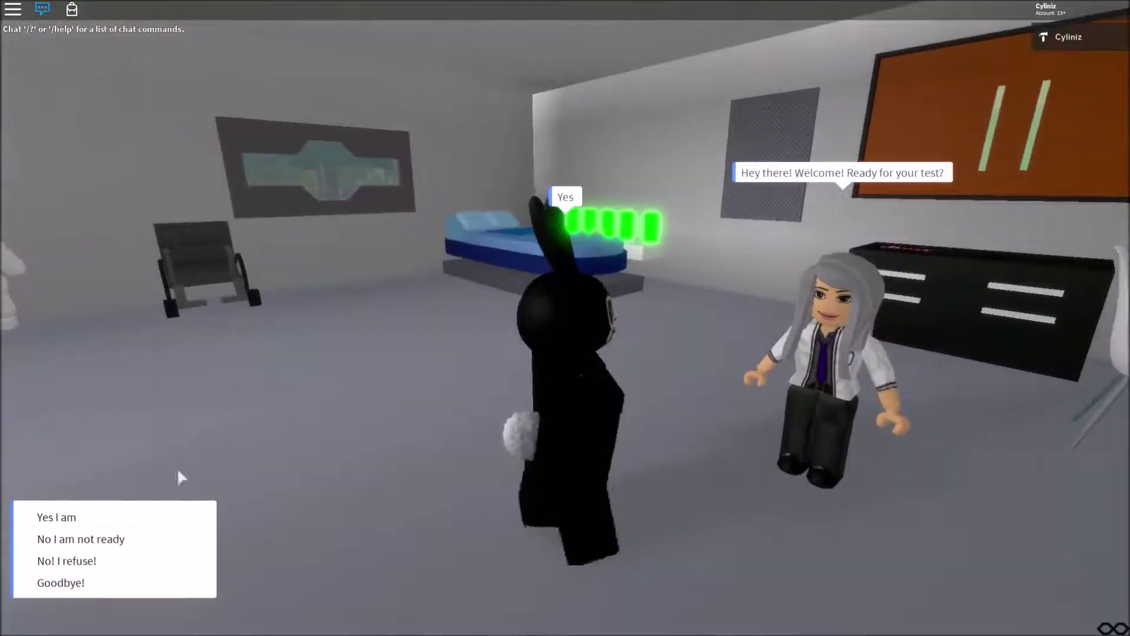
left_click(157, 520)
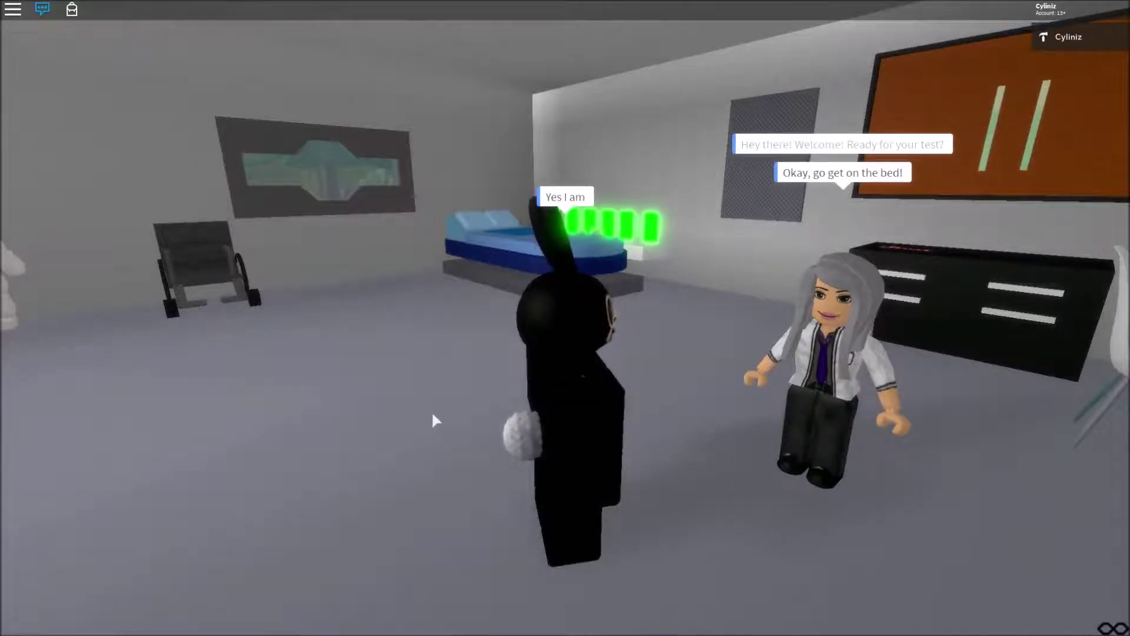
Get on the lab bed to reach the bloodied lab, and test the character's dialogue there with "What happened?" and "Monsters?".
key("w")
right_click_drag(432, 415, 432, 415)
key("w")
key("w")
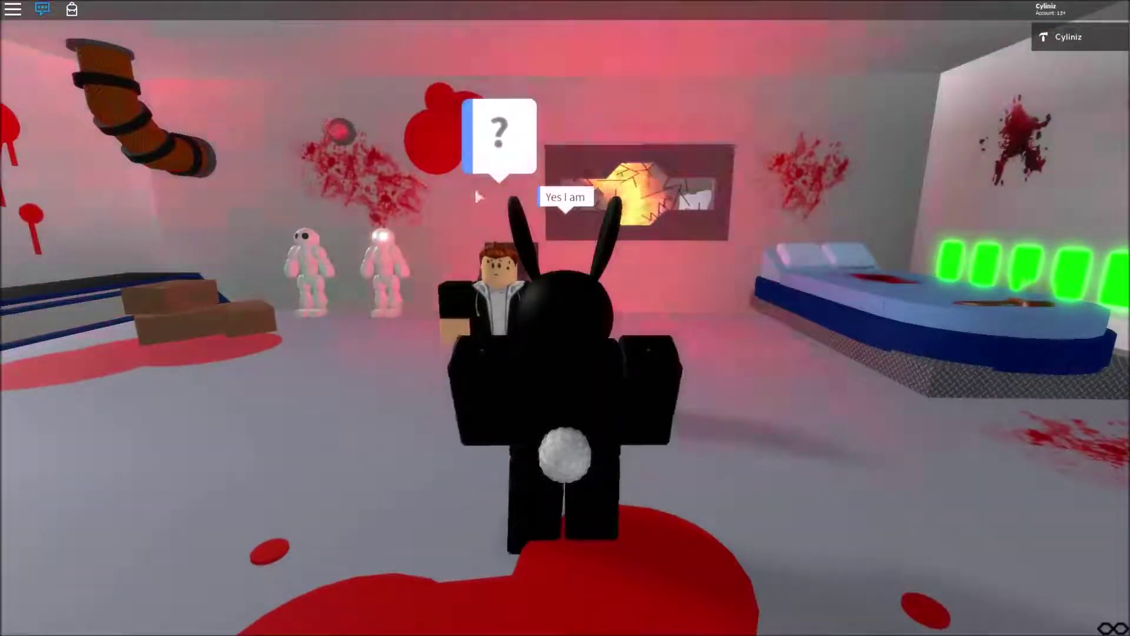
right_click_drag(578, 201, 578, 201)
scroll(580, 202, "down", 1)
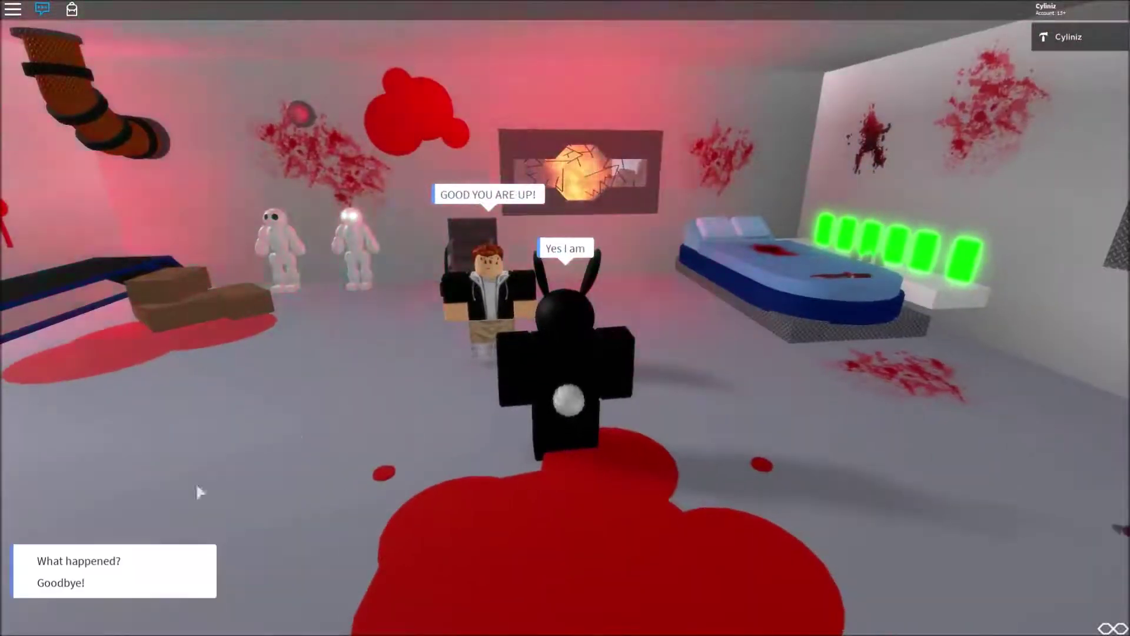
left_click(129, 558)
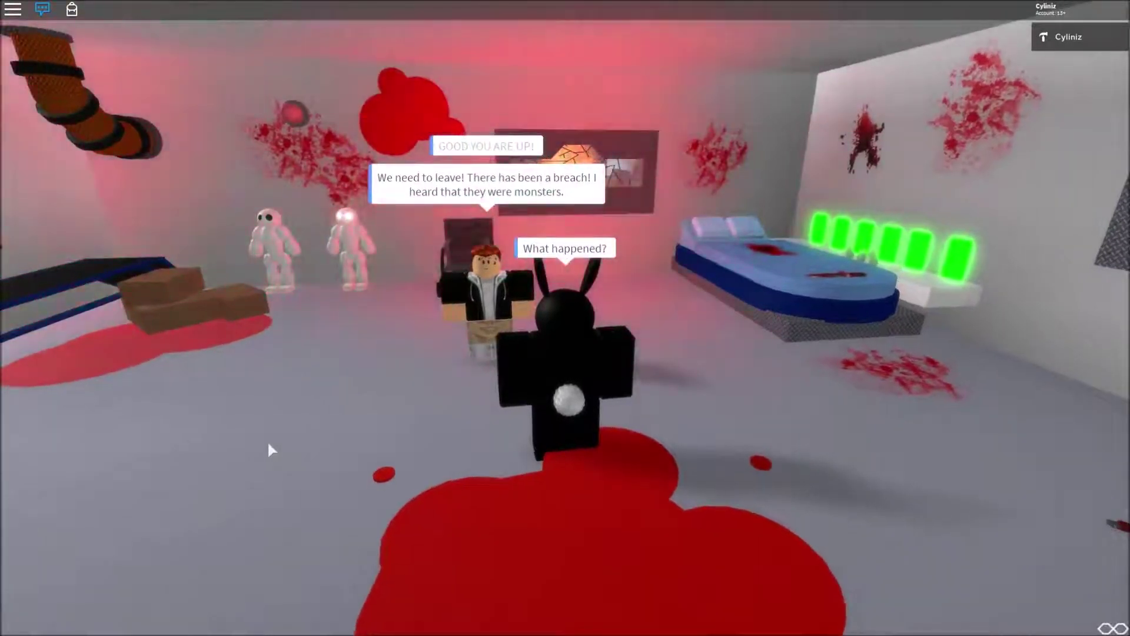
left_click(164, 562)
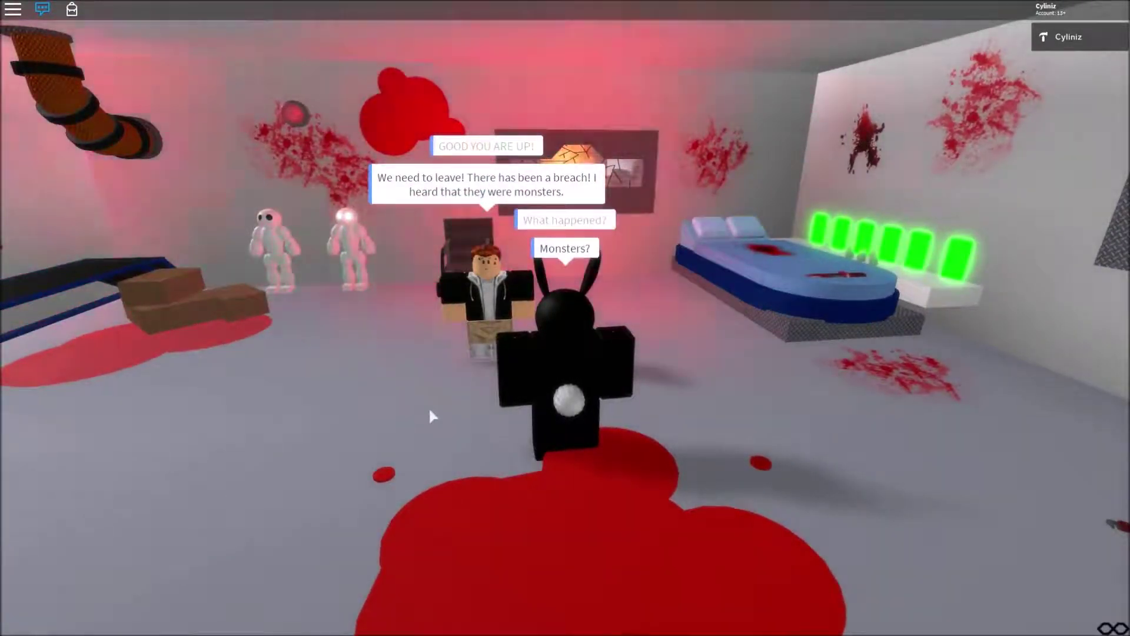
Walk out of the bloodied lab and down the red-lit corridor to inspect the sign in the end doorway.
right_click_drag(430, 411, 430, 410)
right_click_drag(646, 419, 664, 421)
key("w")
key("w")
key("w")
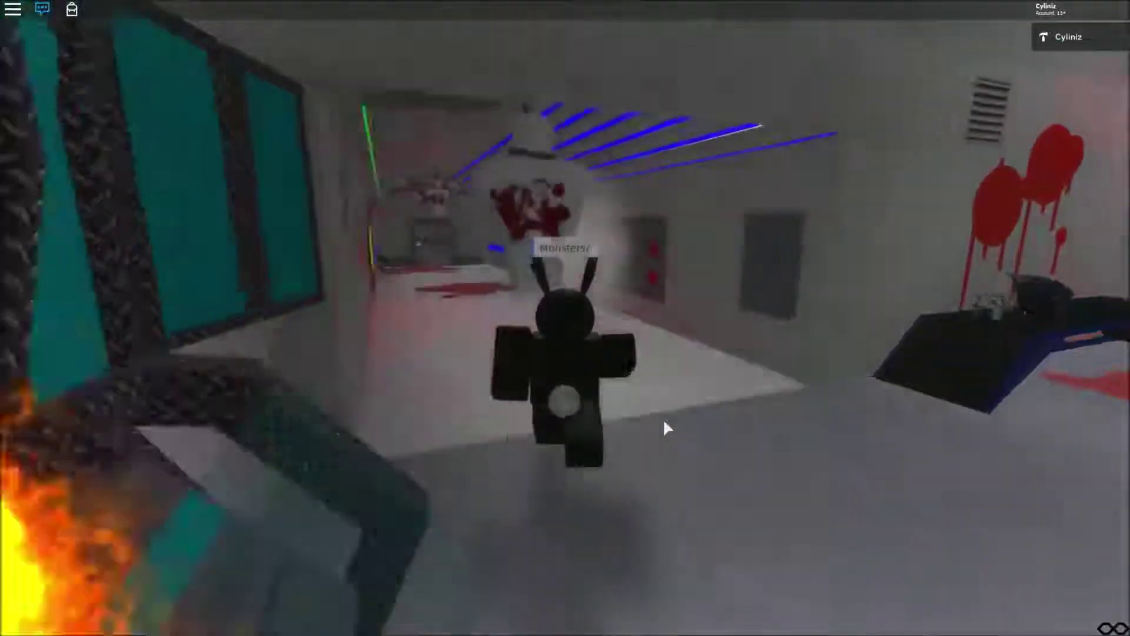
key("w")
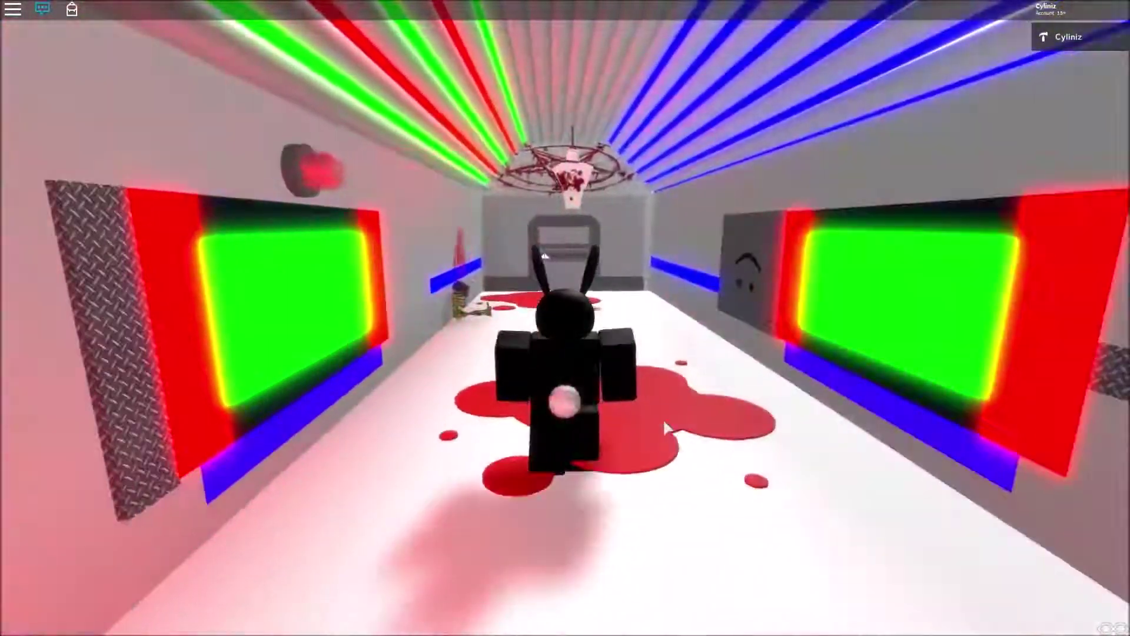
key("w")
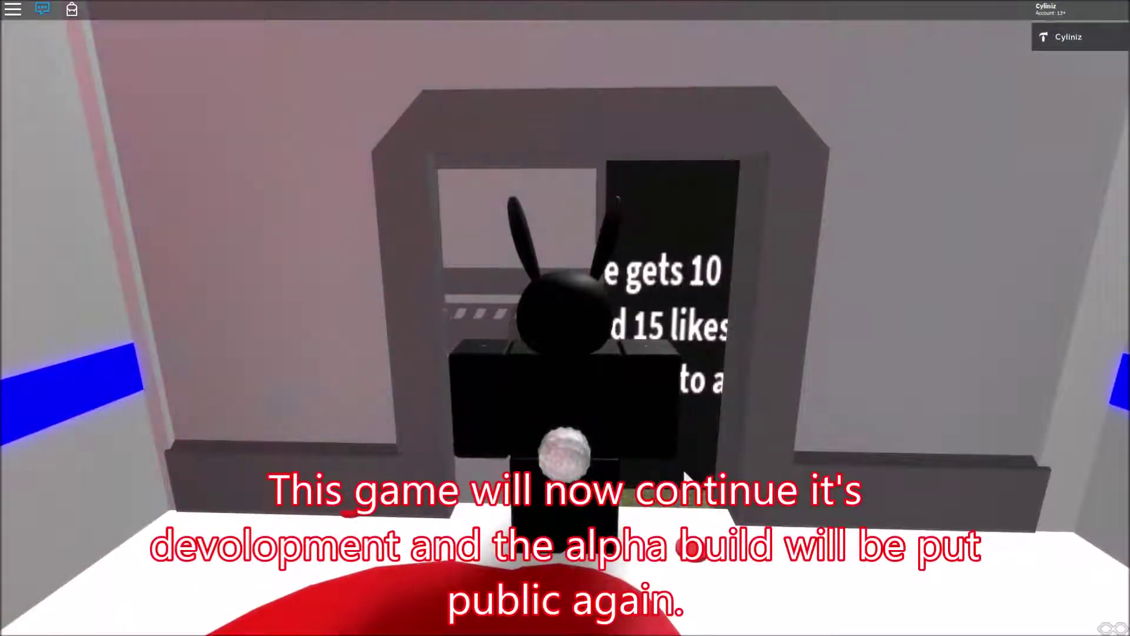
scroll(684, 474, "up", 5)
key("s")
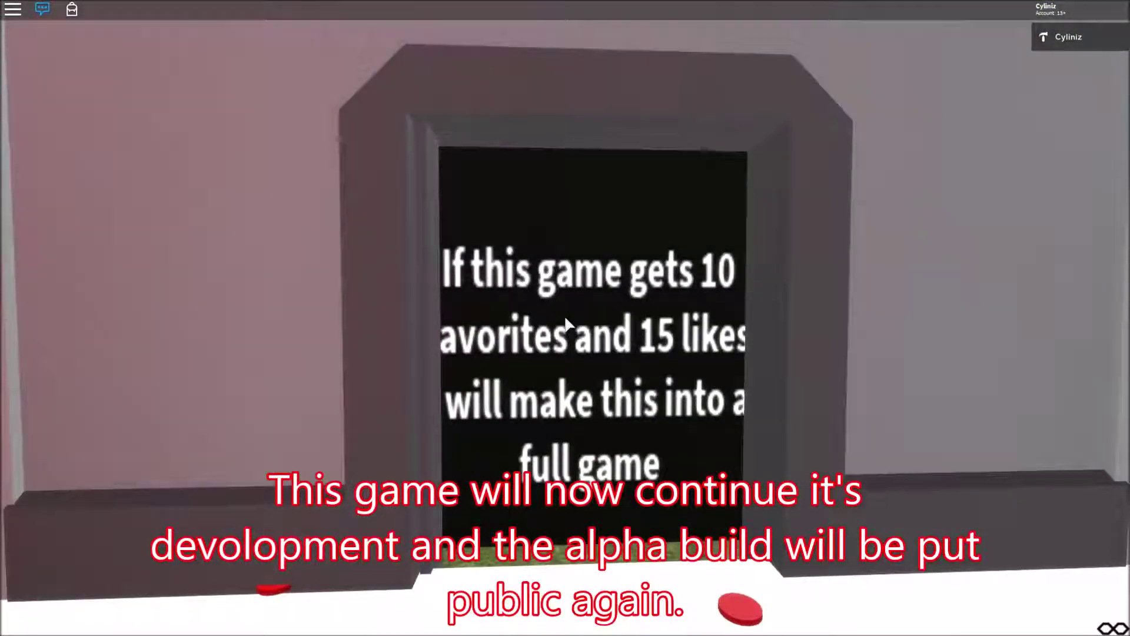